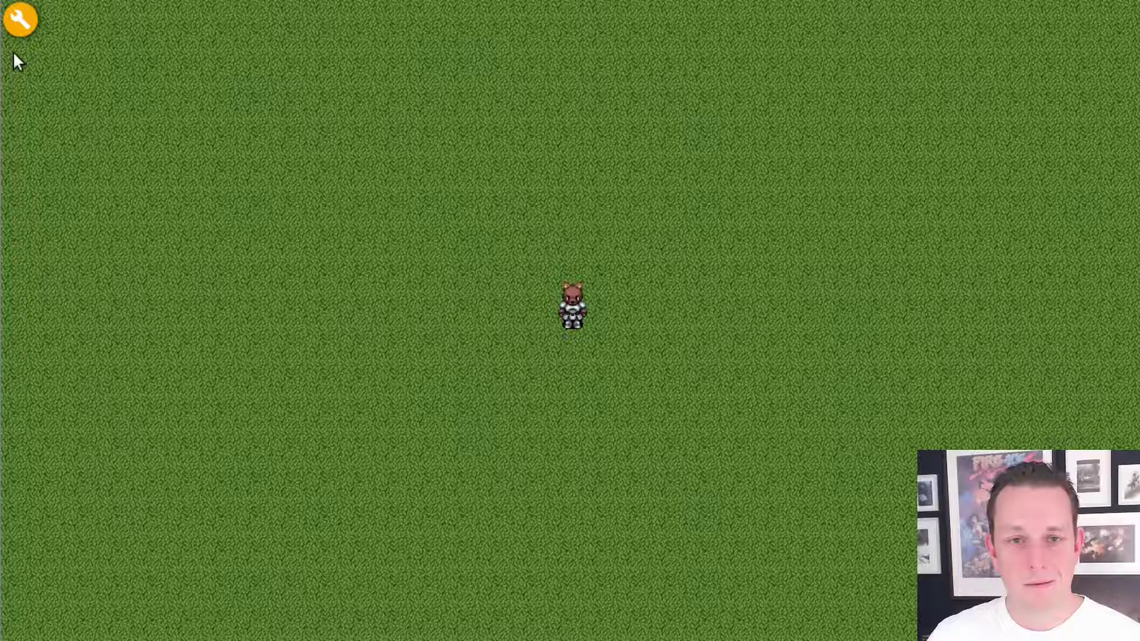
# Open the map editor's scenery tiles and view the list of available tilesets, keeping Inquisitor outside
pyautogui.click(19, 19)
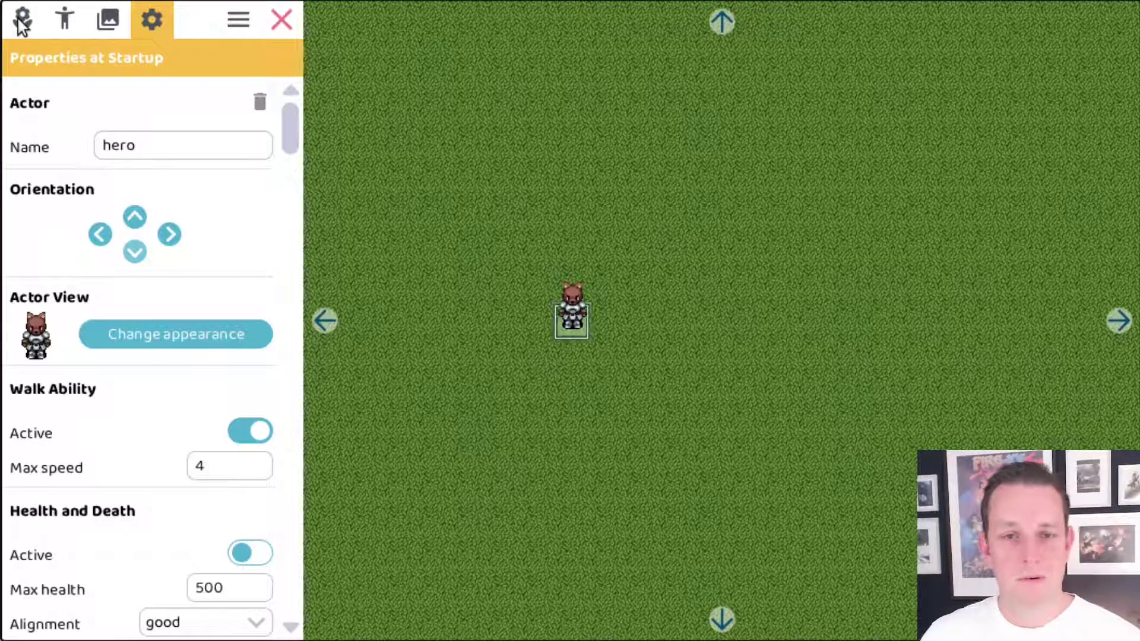
pyautogui.click(26, 13)
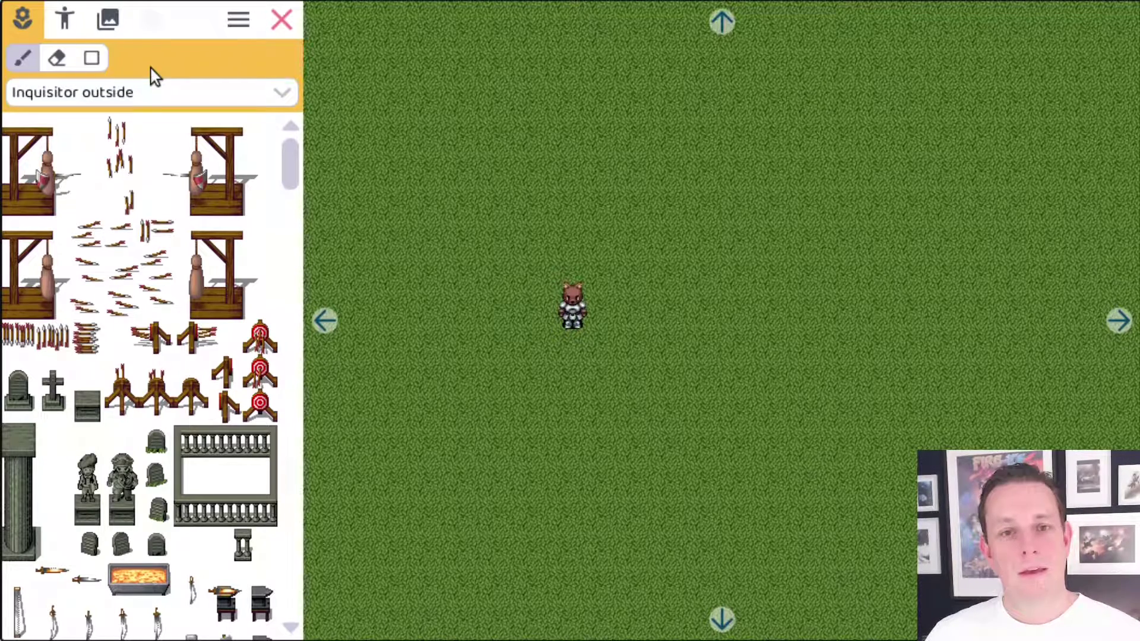
pyautogui.click(151, 92)
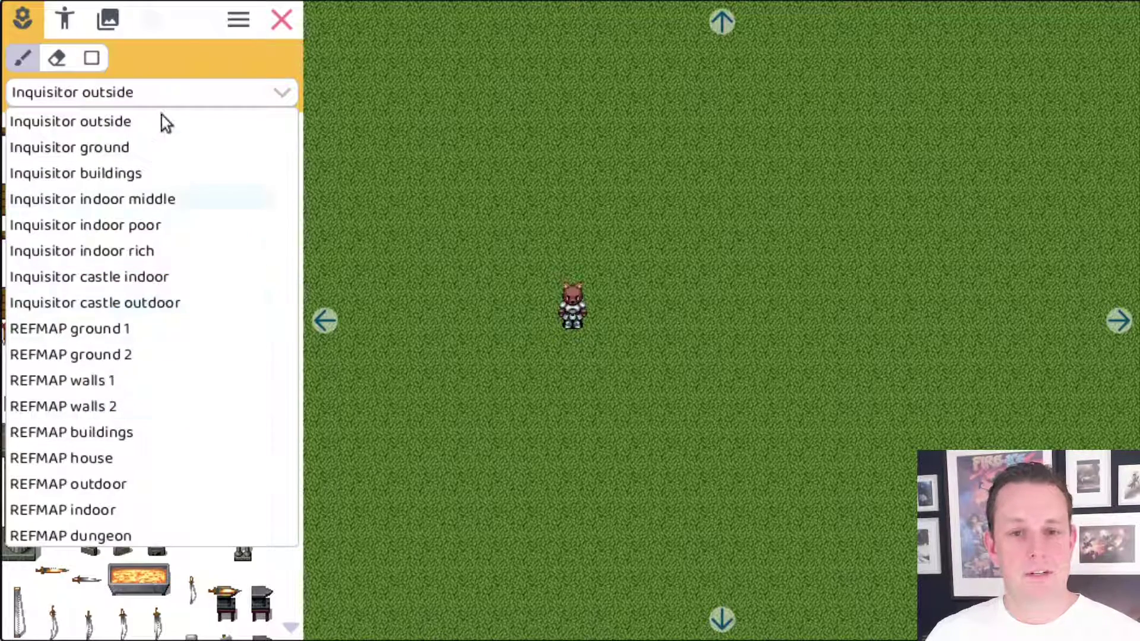
pyautogui.click(173, 57)
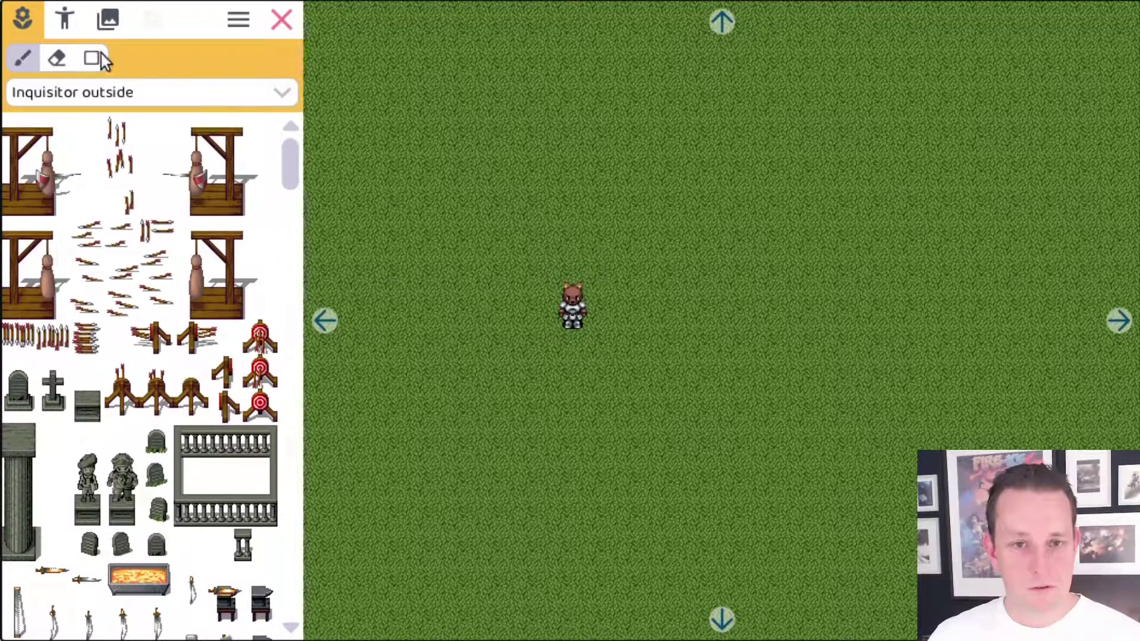
# Brush a block and a separate vertical strip of plain dirt onto the grass, and erase both dirt areas
pyautogui.moveTo(294, 166); pyautogui.dragTo(306, 390)
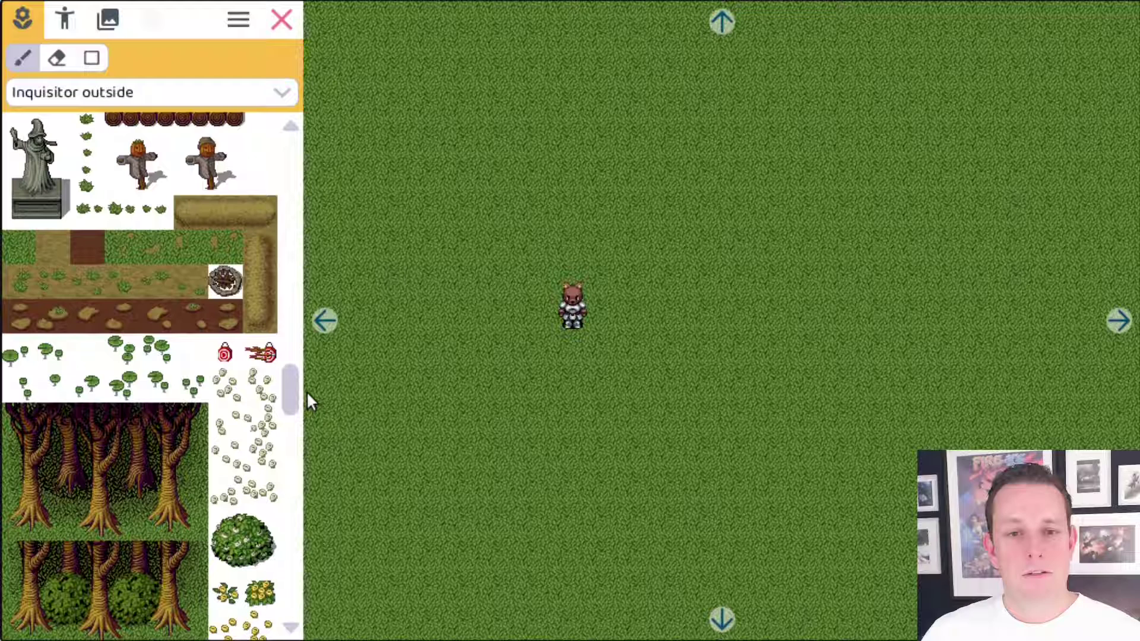
pyautogui.moveTo(502, 148)
pyautogui.mouseDown()
pyautogui.moveTo(526, 133)
pyautogui.moveTo(810, 137)
pyautogui.moveTo(849, 171)
pyautogui.moveTo(619, 167)
pyautogui.mouseUp()
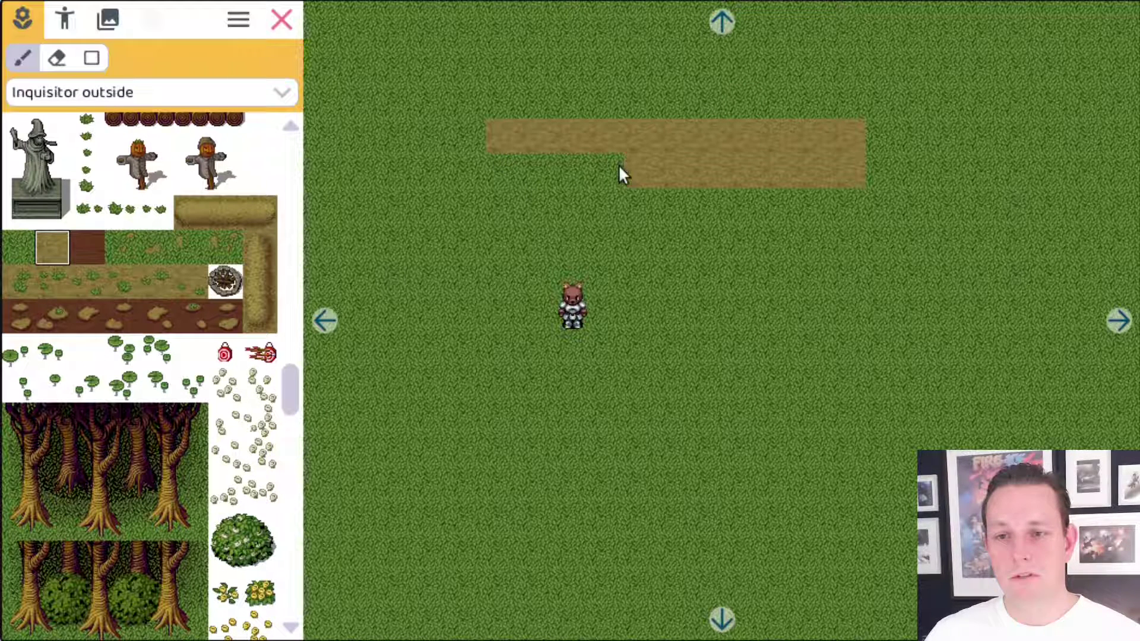
pyautogui.moveTo(507, 195); pyautogui.dragTo(670, 212)
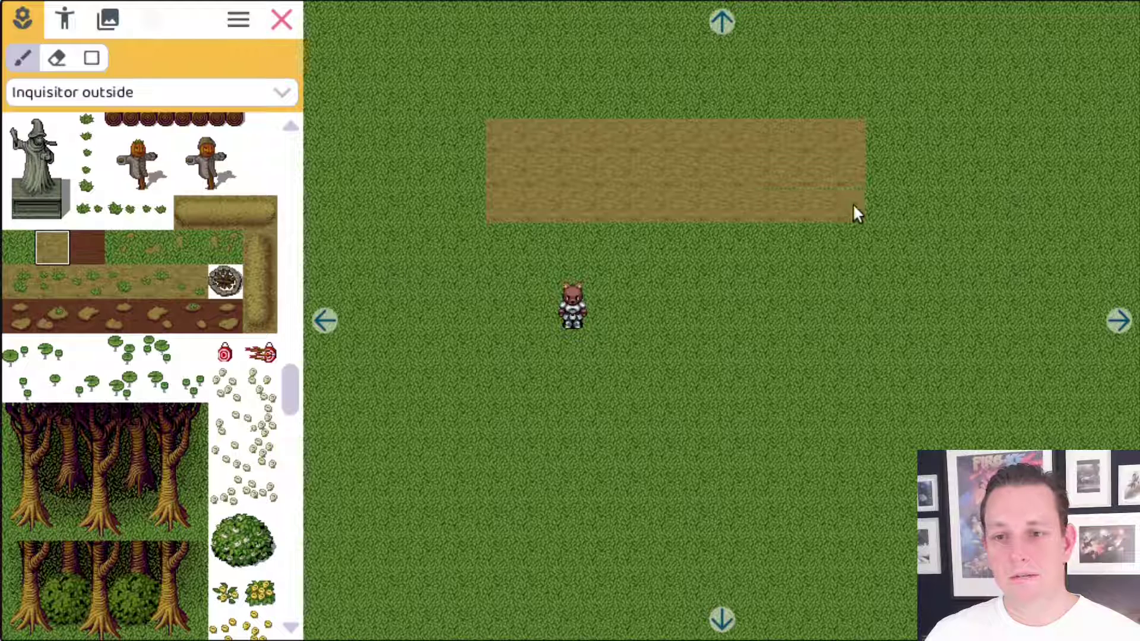
pyautogui.moveTo(984, 101); pyautogui.dragTo(985, 281)
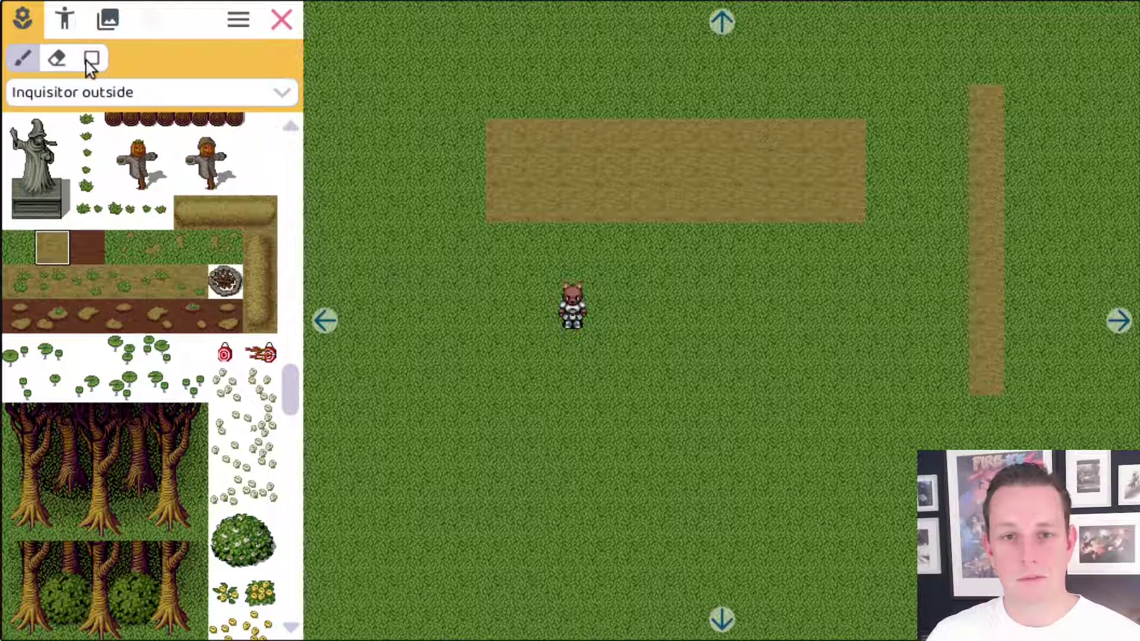
pyautogui.click(62, 58)
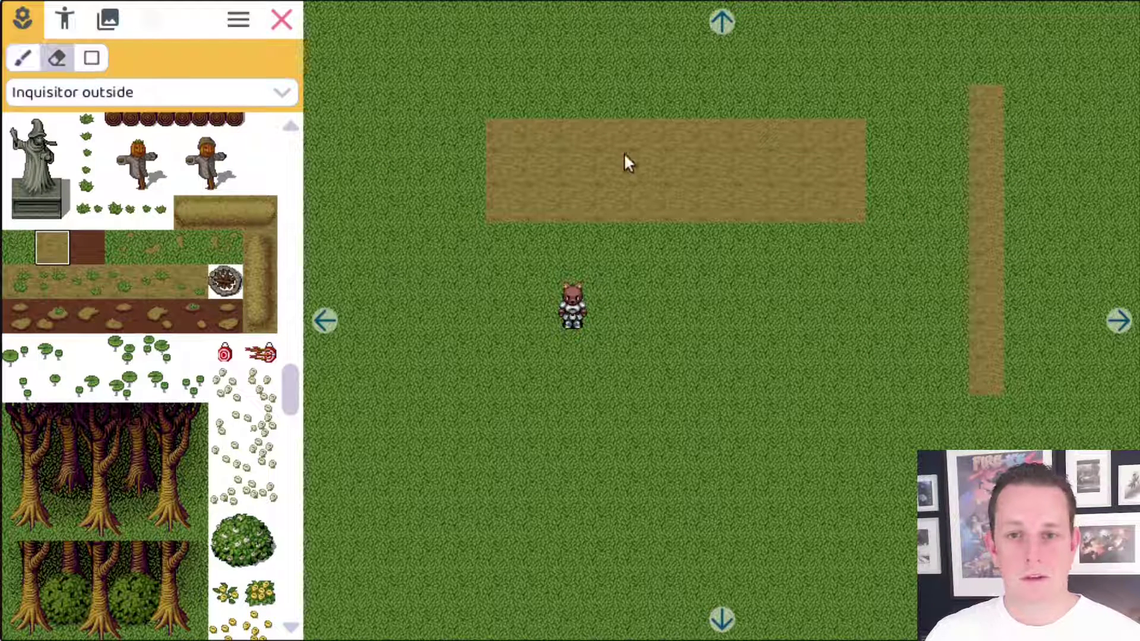
pyautogui.click(986, 162)
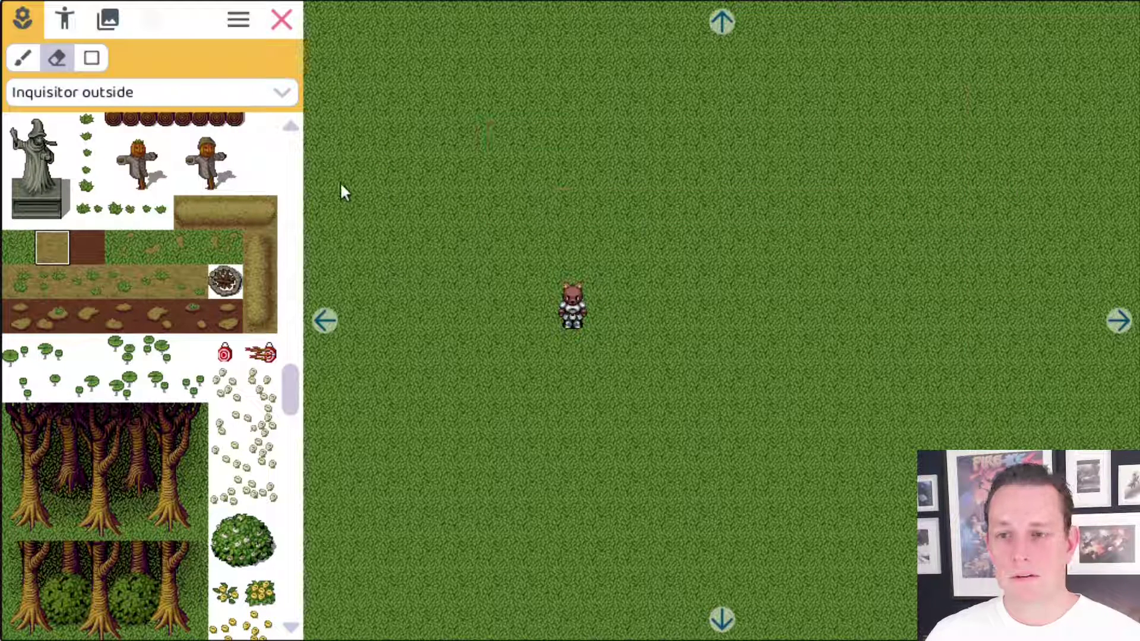
# Fill two overlapping rectangular areas of the map with the plain dirt tile using the rectangle tool
pyautogui.click(95, 58)
pyautogui.moveTo(290, 389)
pyautogui.mouseDown()
pyautogui.moveTo(285, 204)
pyautogui.moveTo(293, 391)
pyautogui.moveTo(291, 377)
pyautogui.mouseUp()
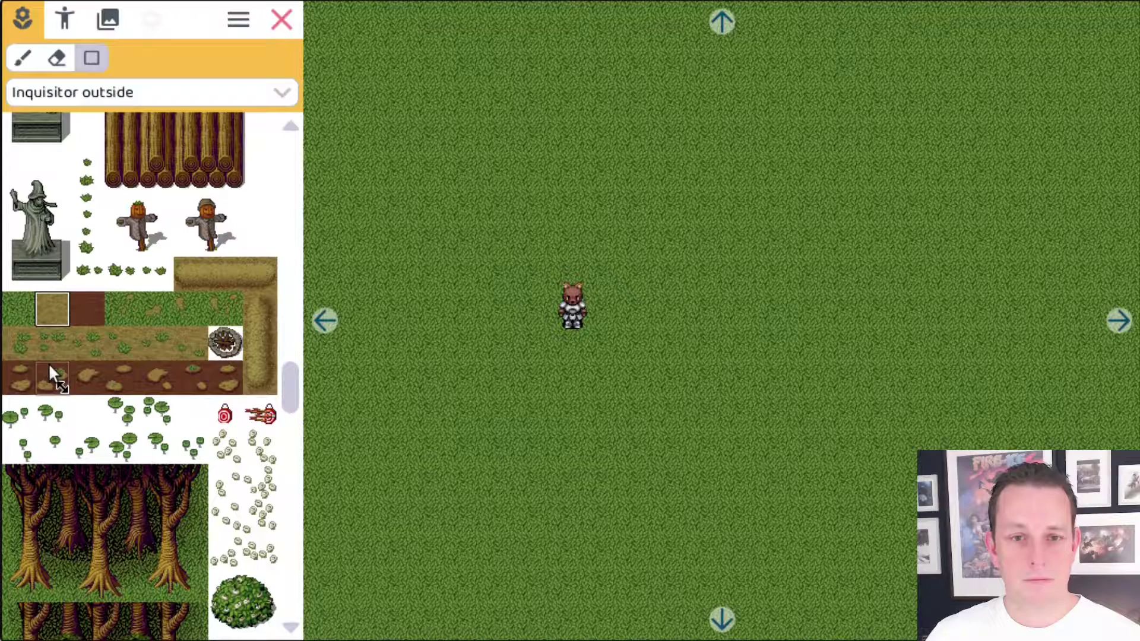
pyautogui.moveTo(535, 89); pyautogui.dragTo(783, 315)
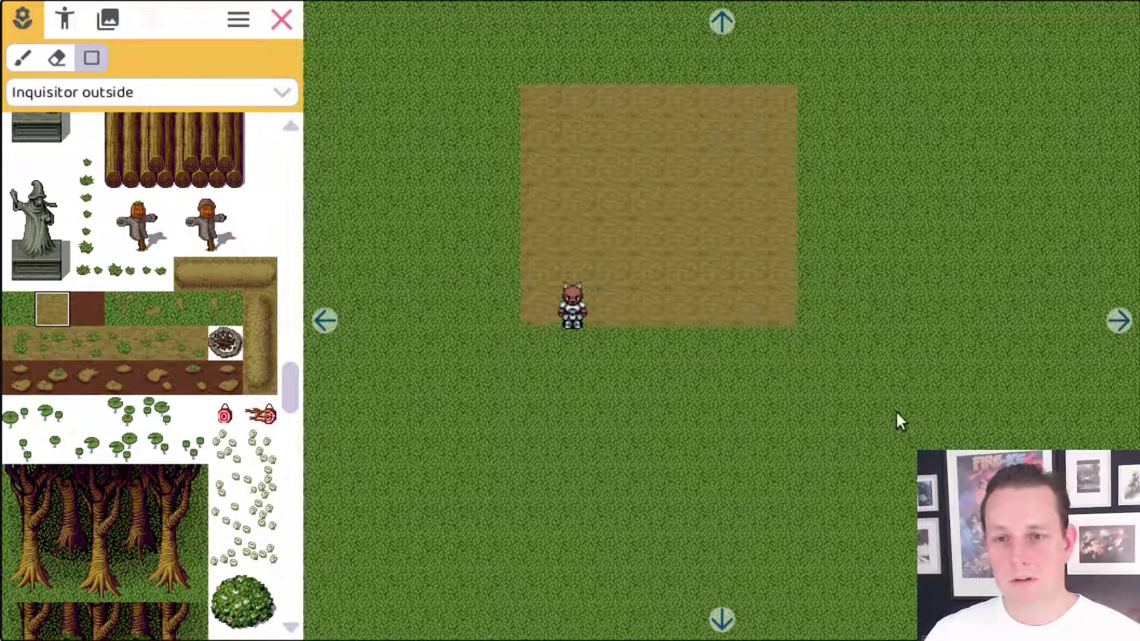
pyautogui.moveTo(896, 414); pyautogui.dragTo(904, 418)
pyautogui.moveTo(1063, 558); pyautogui.dragTo(837, 340)
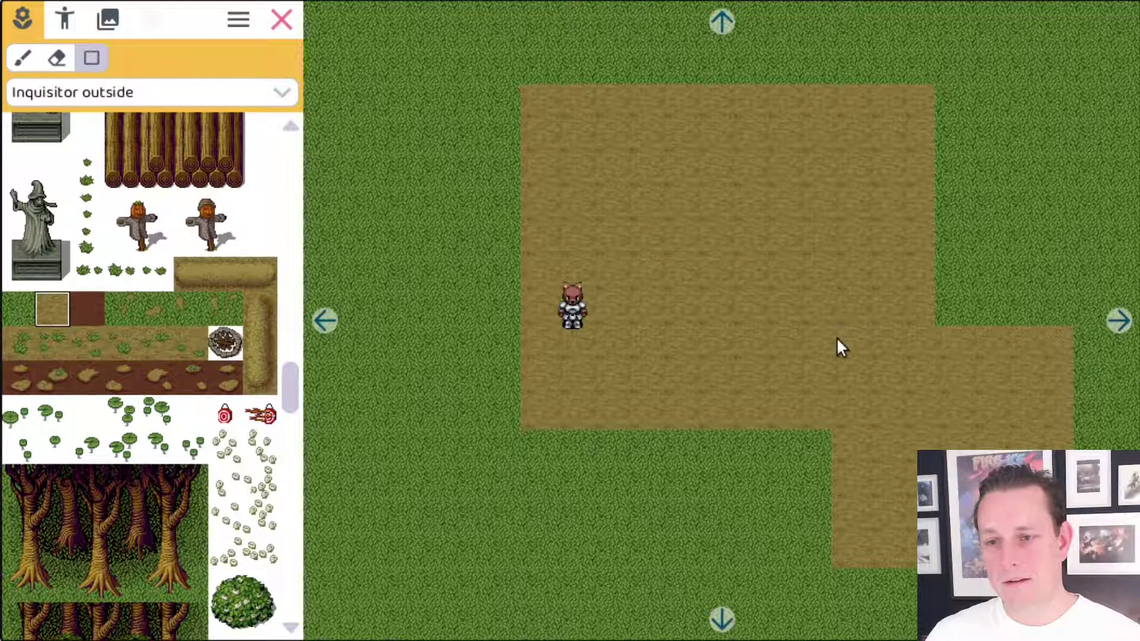
# Erase both overlapping dirt rectangles from the map
pyautogui.click(60, 64)
pyautogui.click(789, 286)
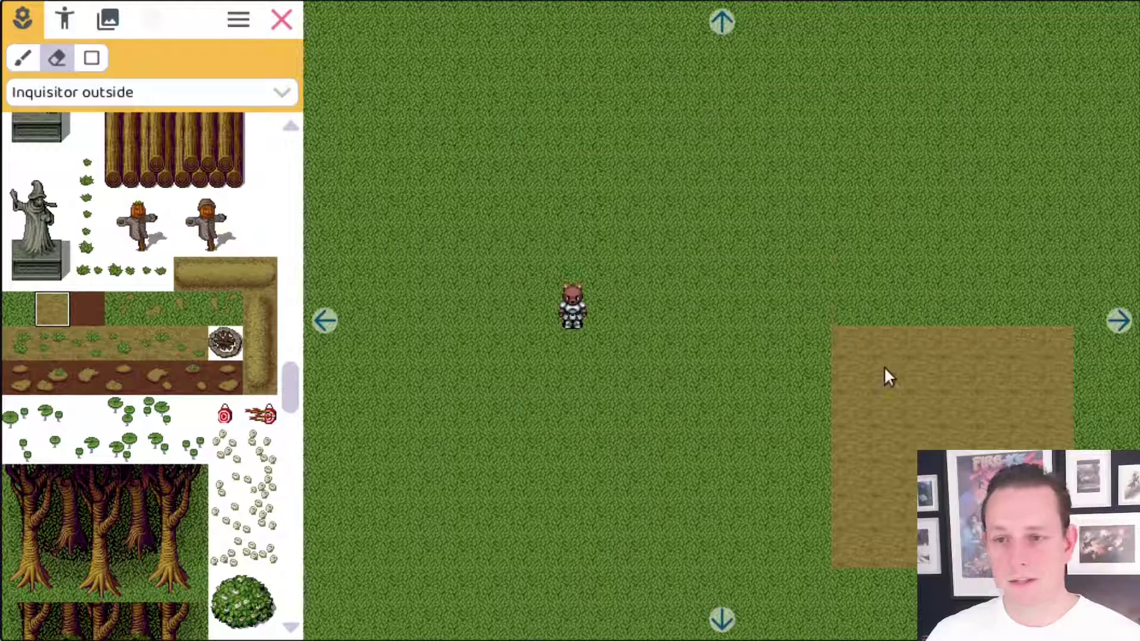
pyautogui.click(884, 366)
# Draw the stone balustrade as a wide rectangular enclosure northeast of the hero using the rectangle tool
pyautogui.moveTo(287, 394); pyautogui.dragTo(283, 118)
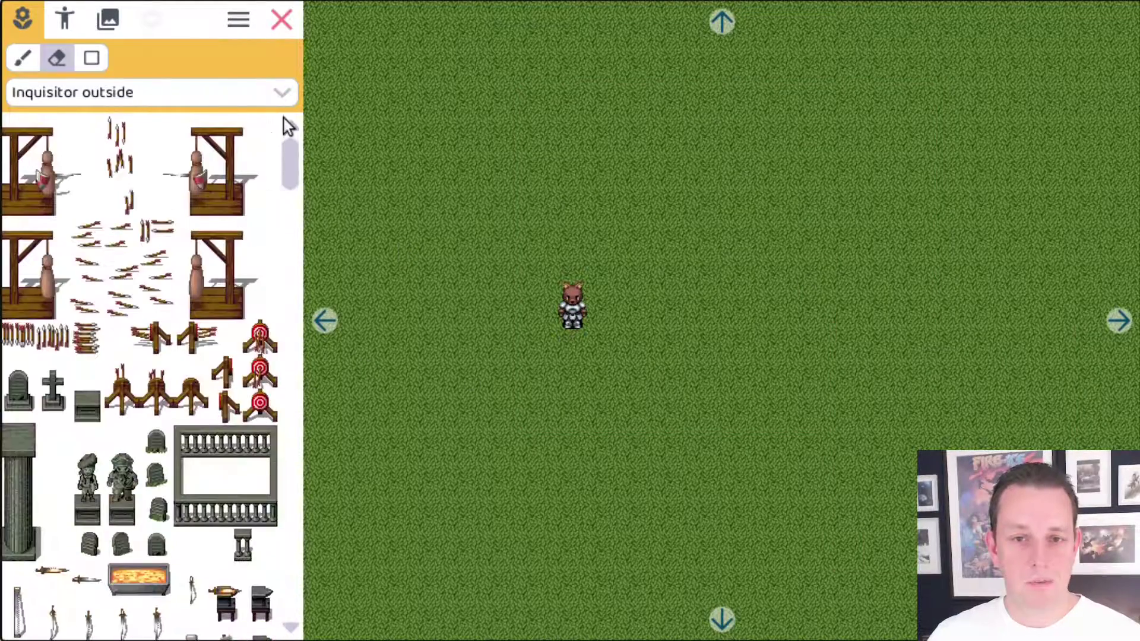
pyautogui.click(198, 446)
pyautogui.moveTo(200, 449); pyautogui.dragTo(265, 511)
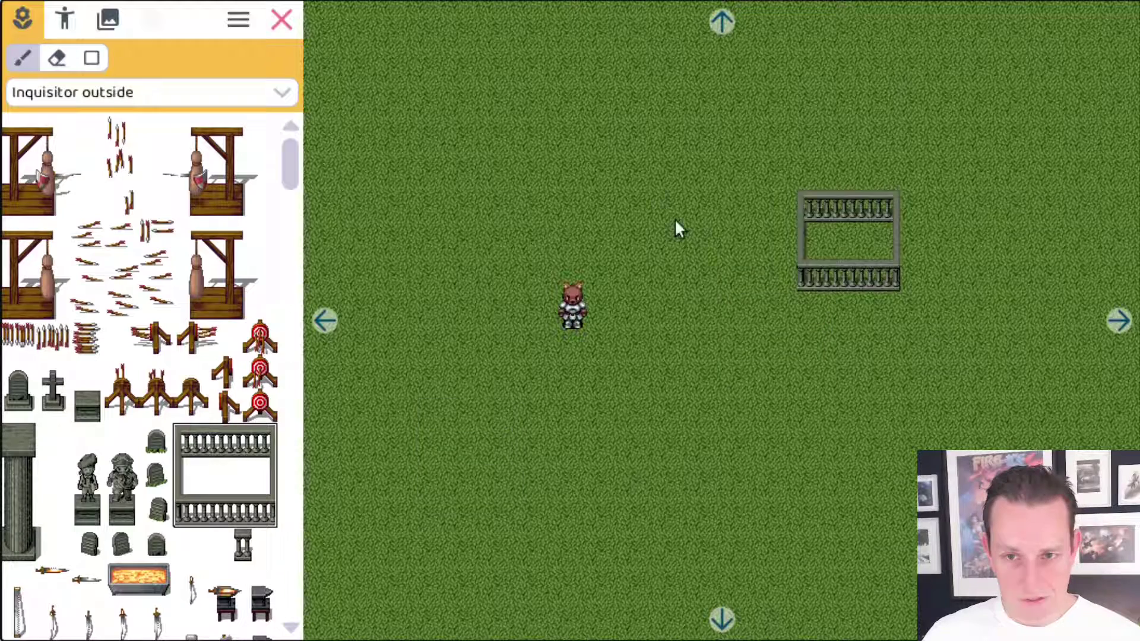
pyautogui.click(92, 58)
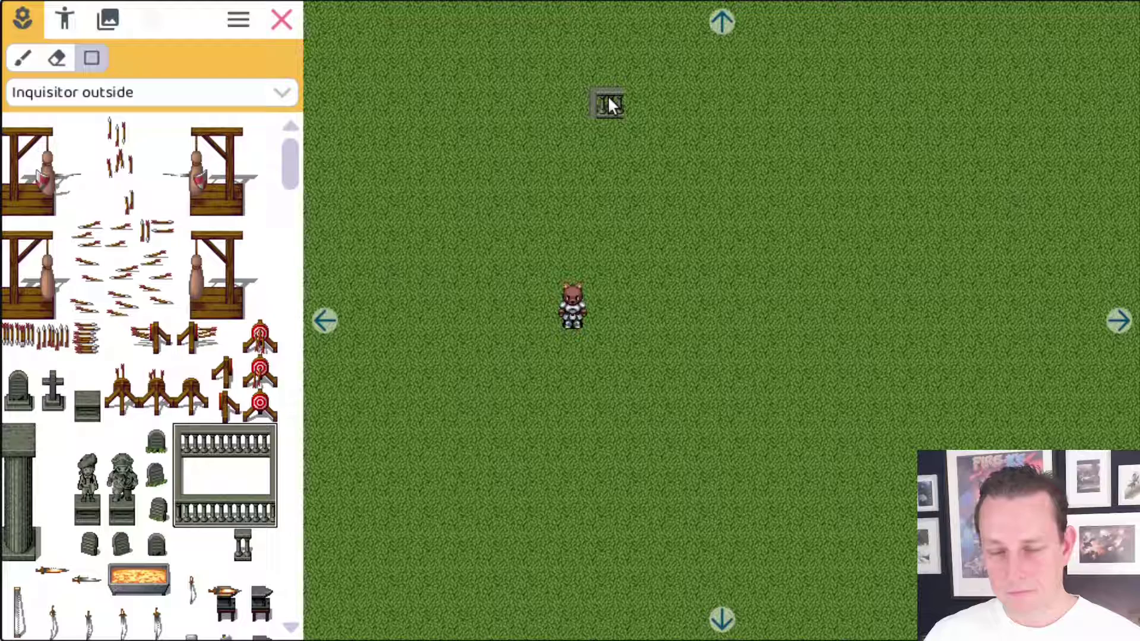
pyautogui.moveTo(607, 96)
pyautogui.mouseDown()
pyautogui.moveTo(645, 155)
pyautogui.moveTo(742, 236)
pyautogui.moveTo(901, 308)
pyautogui.moveTo(1027, 323)
pyautogui.moveTo(1030, 296)
pyautogui.moveTo(911, 219)
pyautogui.moveTo(682, 203)
pyautogui.moveTo(1003, 229)
pyautogui.moveTo(1051, 339)
pyautogui.moveTo(1058, 428)
pyautogui.moveTo(1023, 402)
pyautogui.moveTo(988, 221)
pyautogui.moveTo(967, 216)
pyautogui.mouseUp()
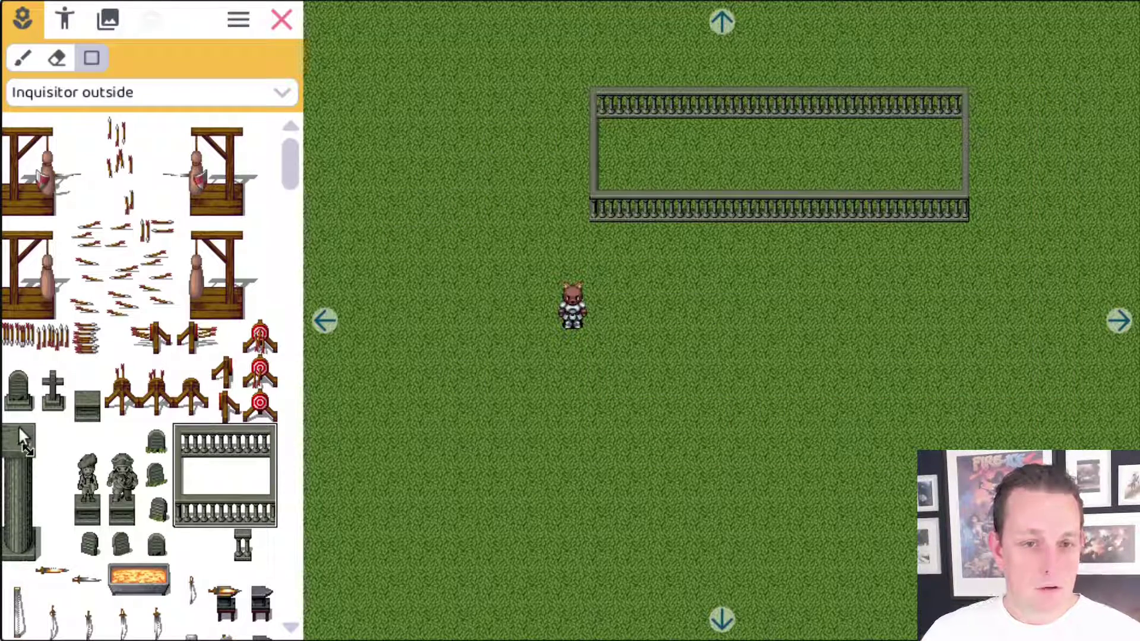
# Draw a row of four short stone columns east of the hero and a block of stacked grey pots in the northwest
pyautogui.moveTo(19, 425); pyautogui.dragTo(44, 547)
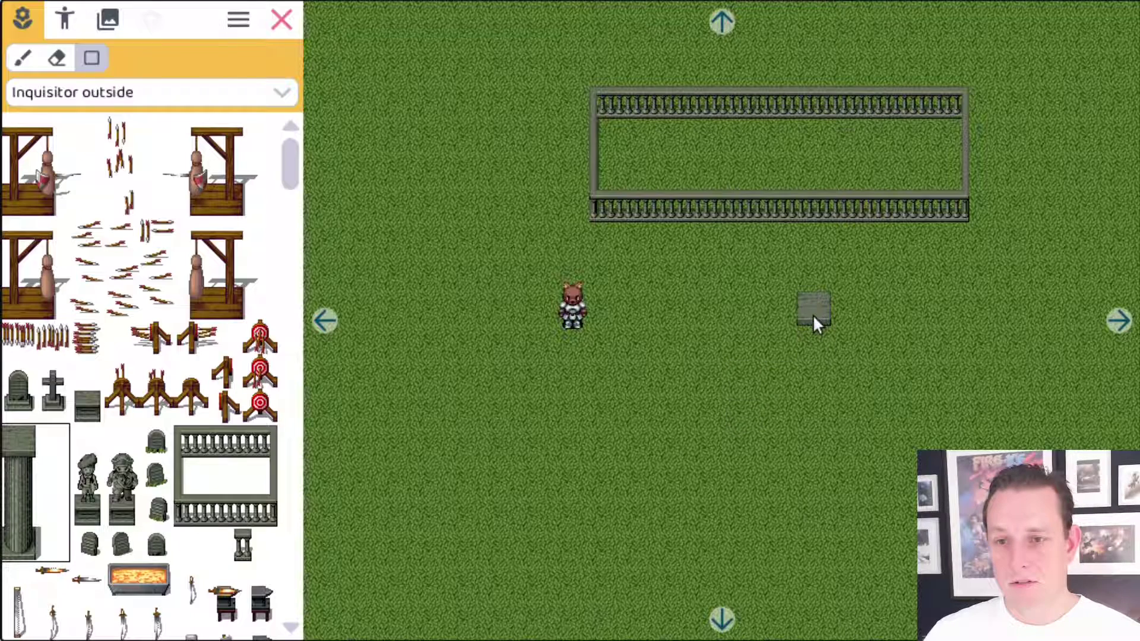
pyautogui.moveTo(813, 314); pyautogui.dragTo(1010, 343)
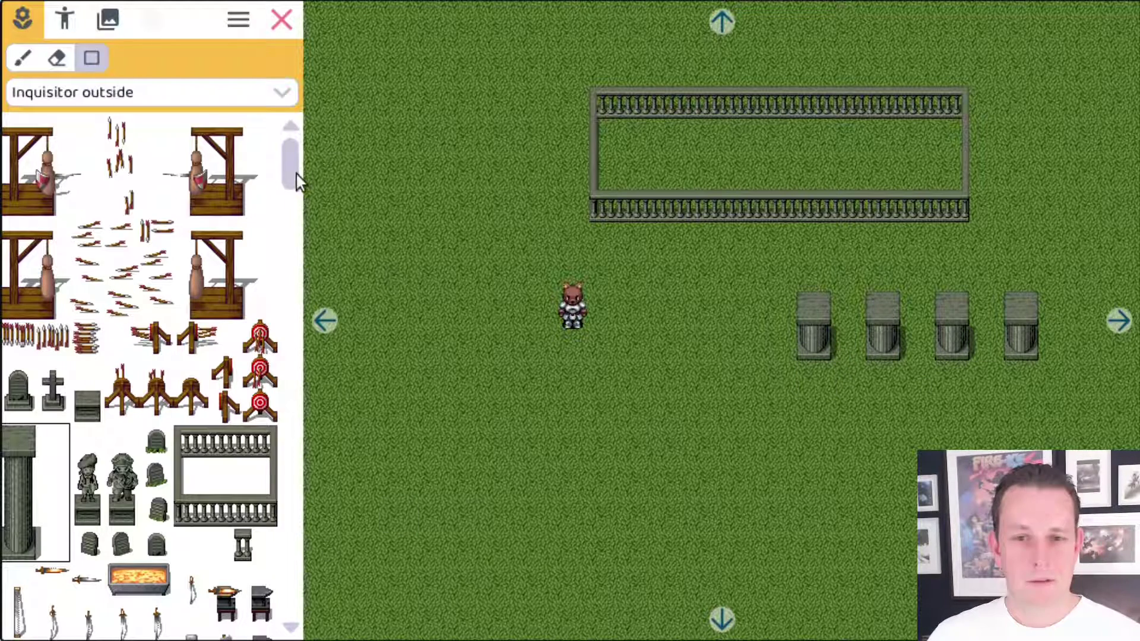
pyautogui.moveTo(287, 162); pyautogui.dragTo(230, 326)
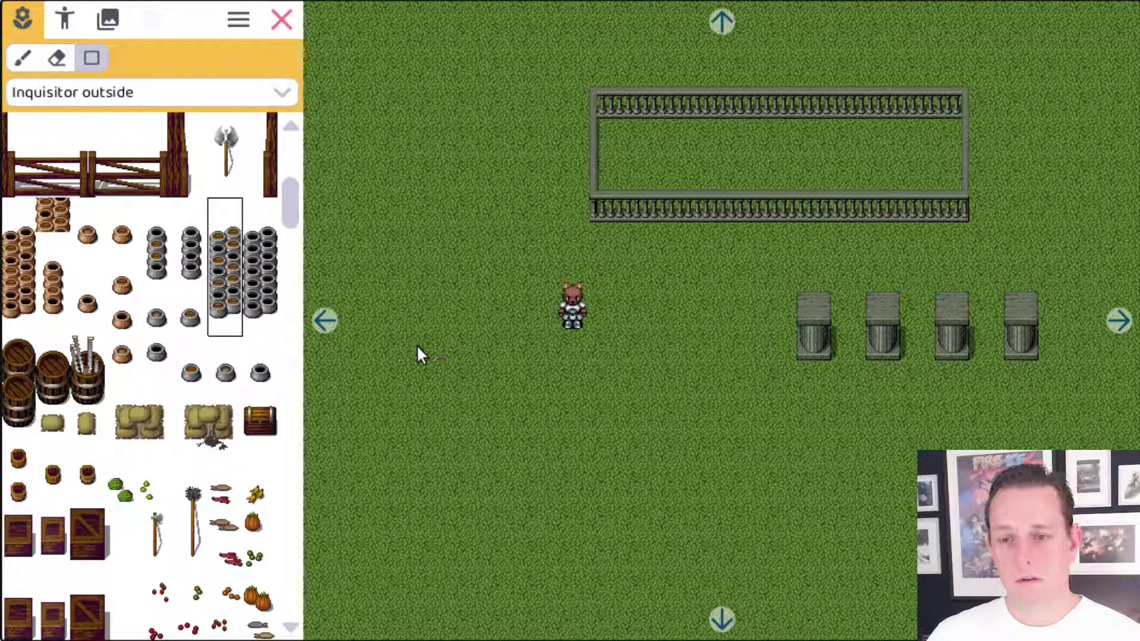
pyautogui.click(343, 48)
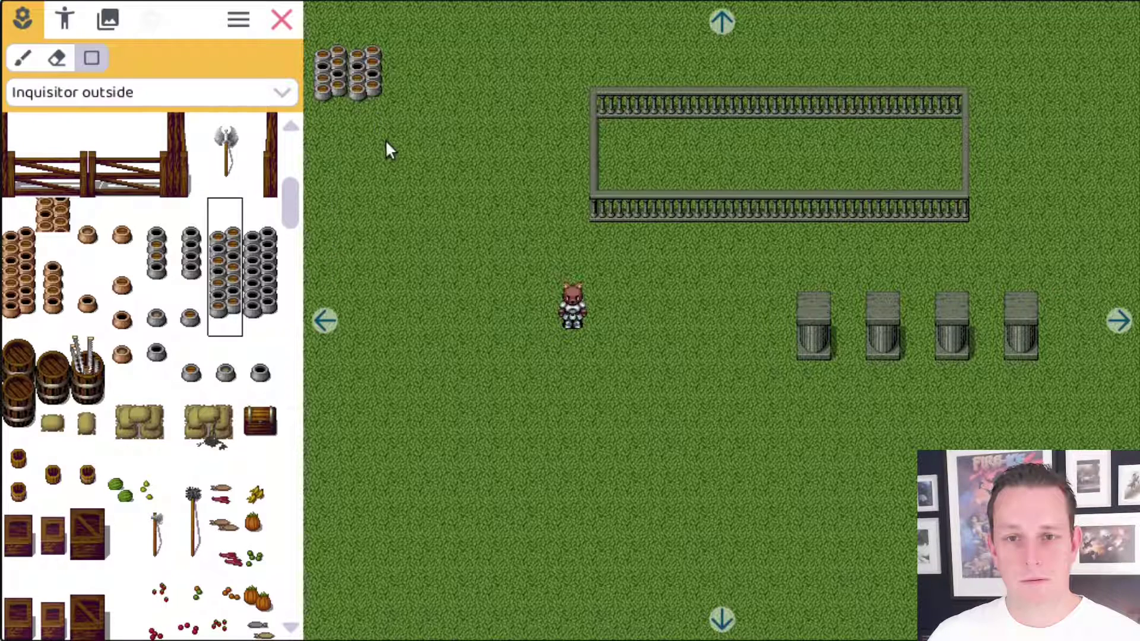
pyautogui.moveTo(386, 140); pyautogui.dragTo(415, 161)
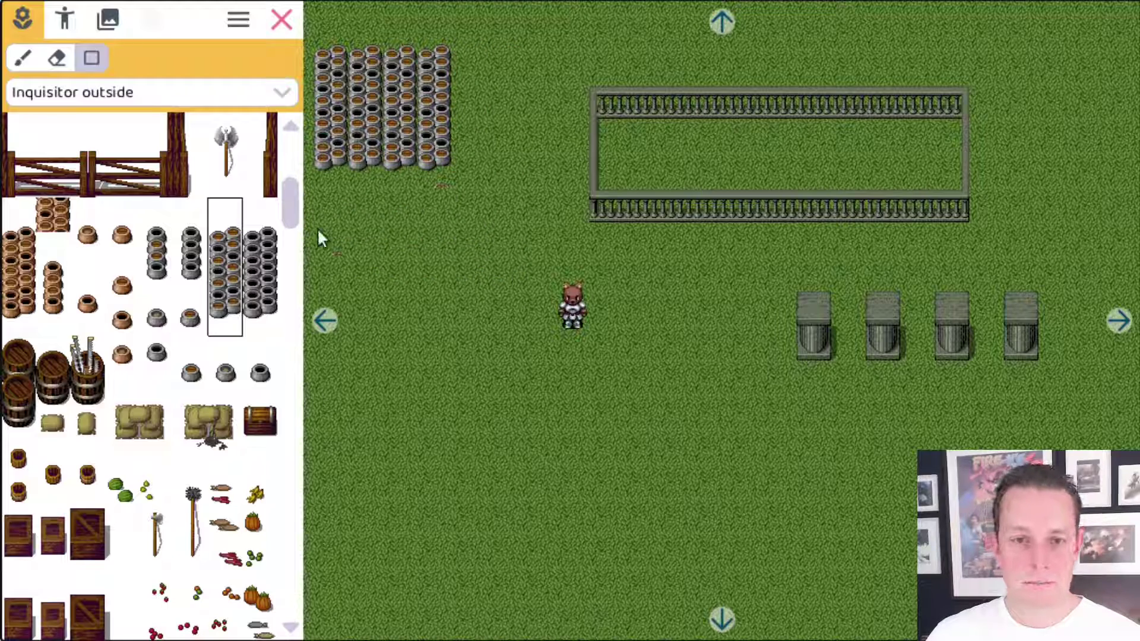
# Draw a long wooden table just south of the hero, stretched from the large wooden table tile
pyautogui.moveTo(294, 205); pyautogui.dragTo(289, 231)
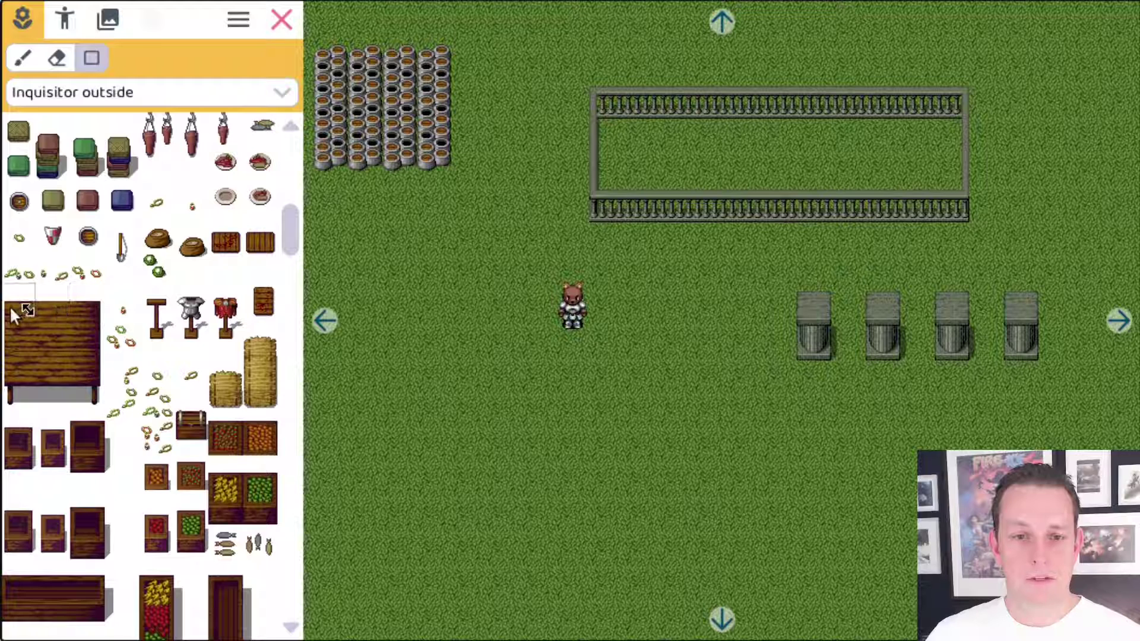
pyautogui.moveTo(14, 315); pyautogui.dragTo(87, 396)
pyautogui.click(429, 383)
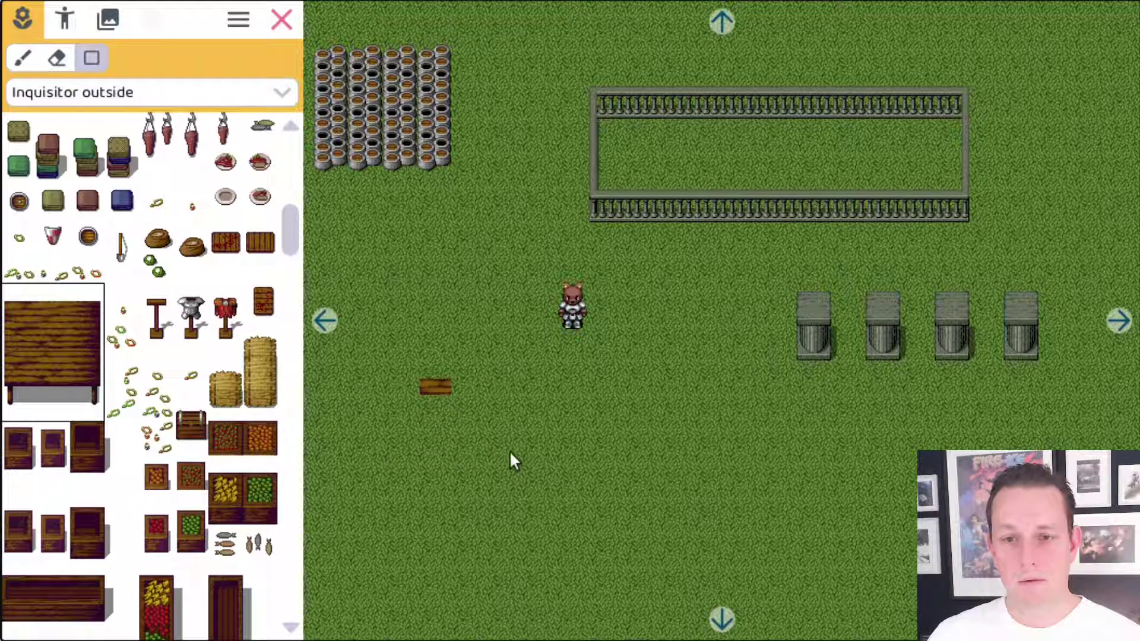
pyautogui.moveTo(510, 454); pyautogui.dragTo(618, 440)
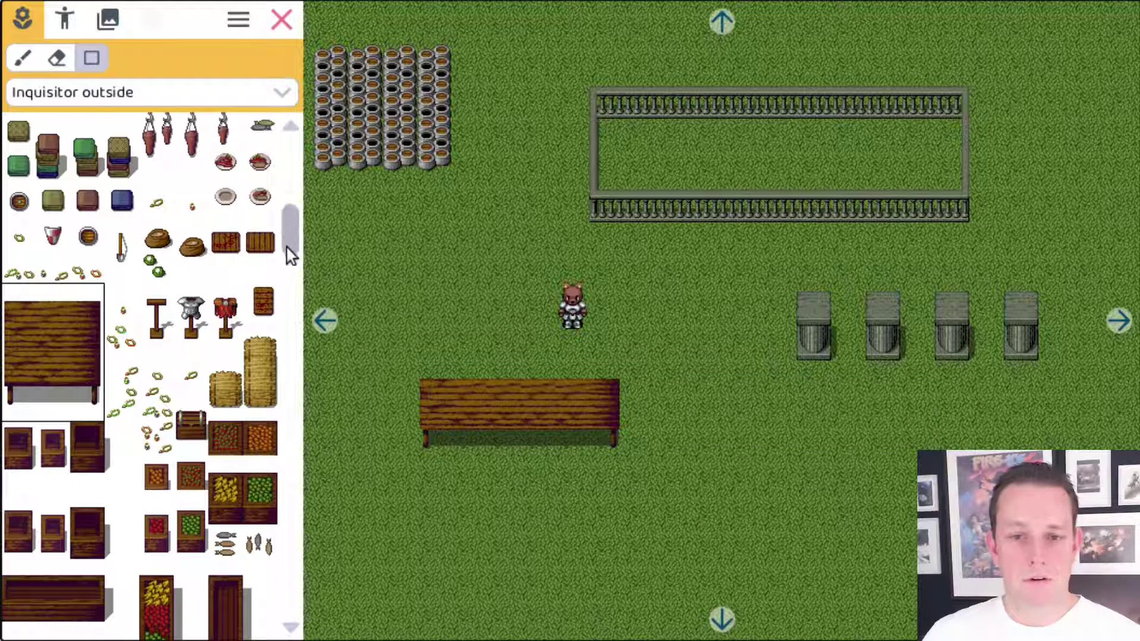
# Draw a long vertical fish crate with red fish on the empty grass east of the balustrade and stone columns
pyautogui.scroll(-5, 285, 251)
pyautogui.scroll(-5, 283, 256)
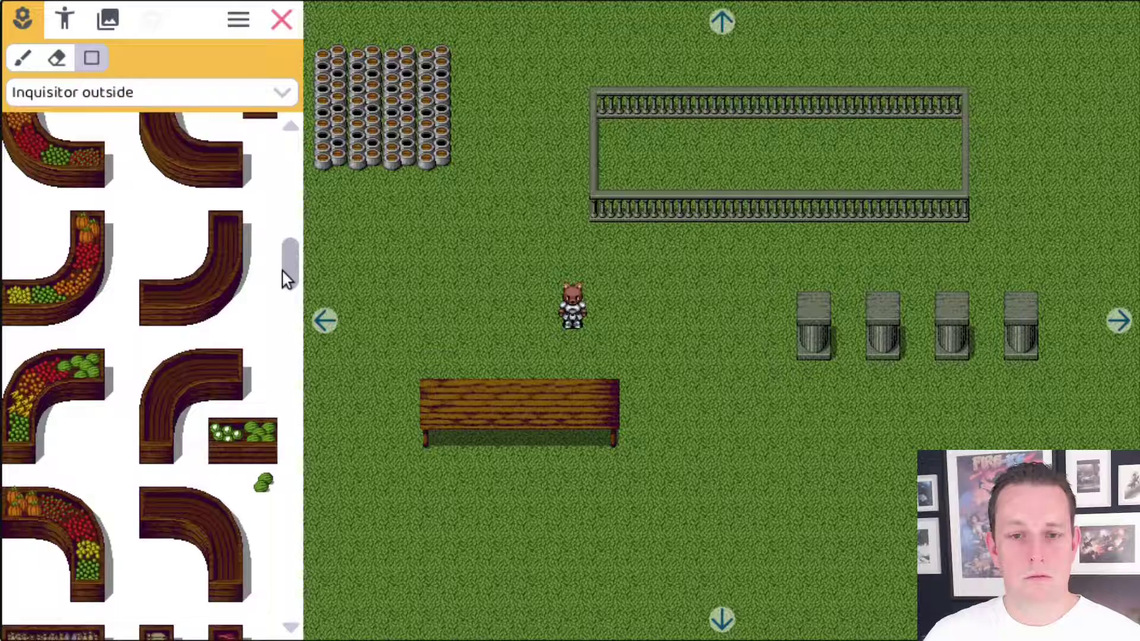
pyautogui.scroll(-5, 283, 279)
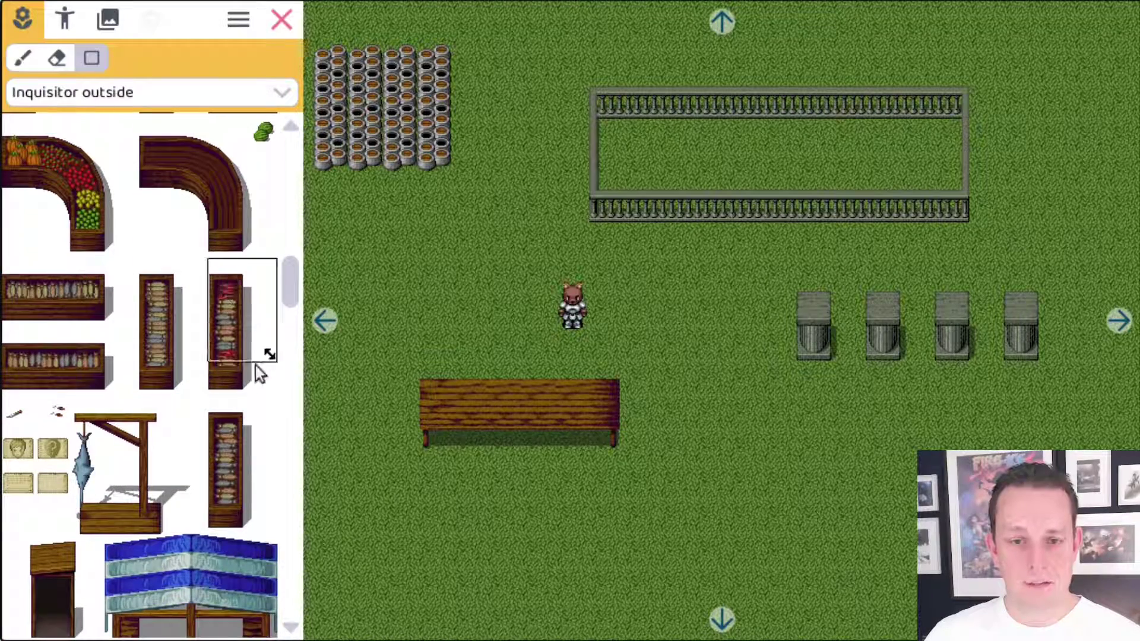
pyautogui.moveTo(258, 374); pyautogui.dragTo(262, 381)
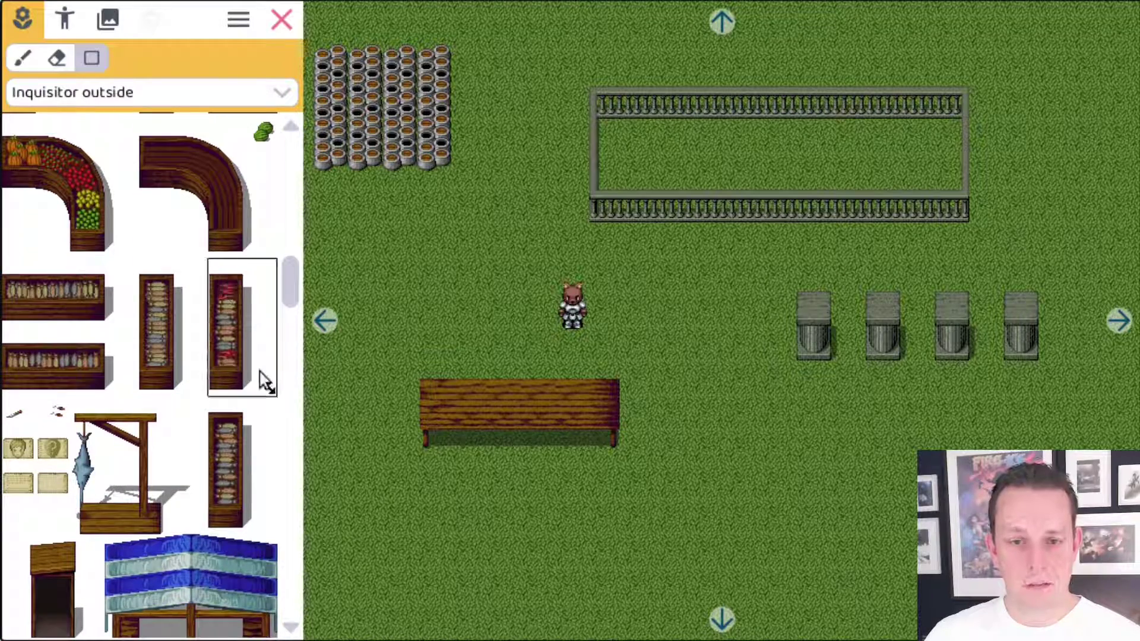
pyautogui.click(1119, 321)
pyautogui.click(1119, 320)
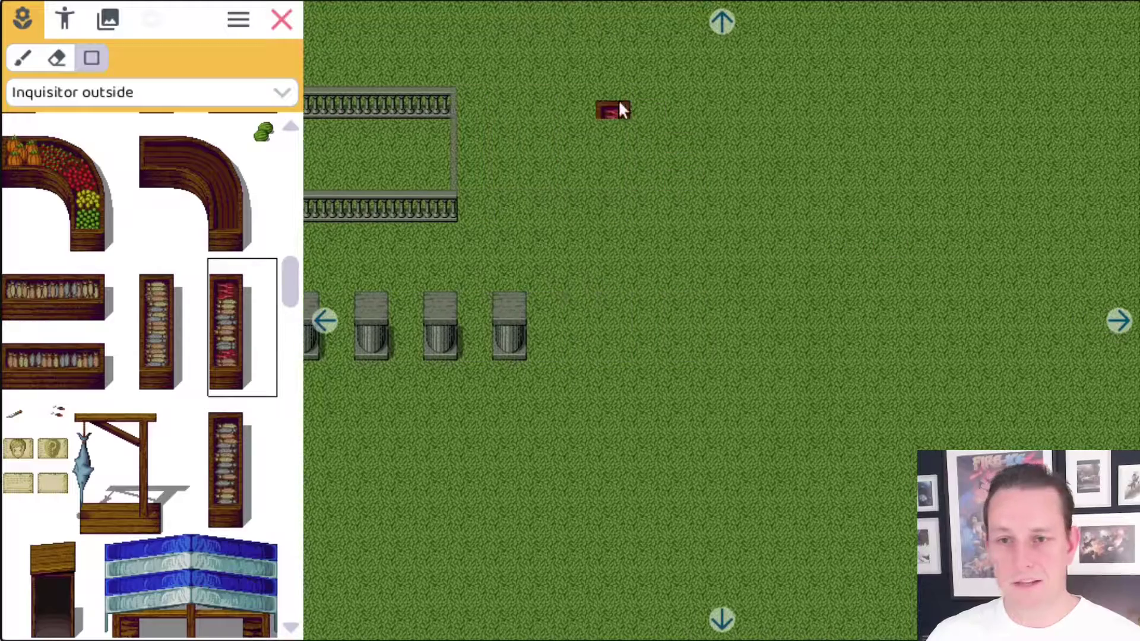
pyautogui.moveTo(620, 105)
pyautogui.mouseDown()
pyautogui.moveTo(634, 191)
pyautogui.moveTo(628, 368)
pyautogui.moveTo(640, 369)
pyautogui.mouseUp()
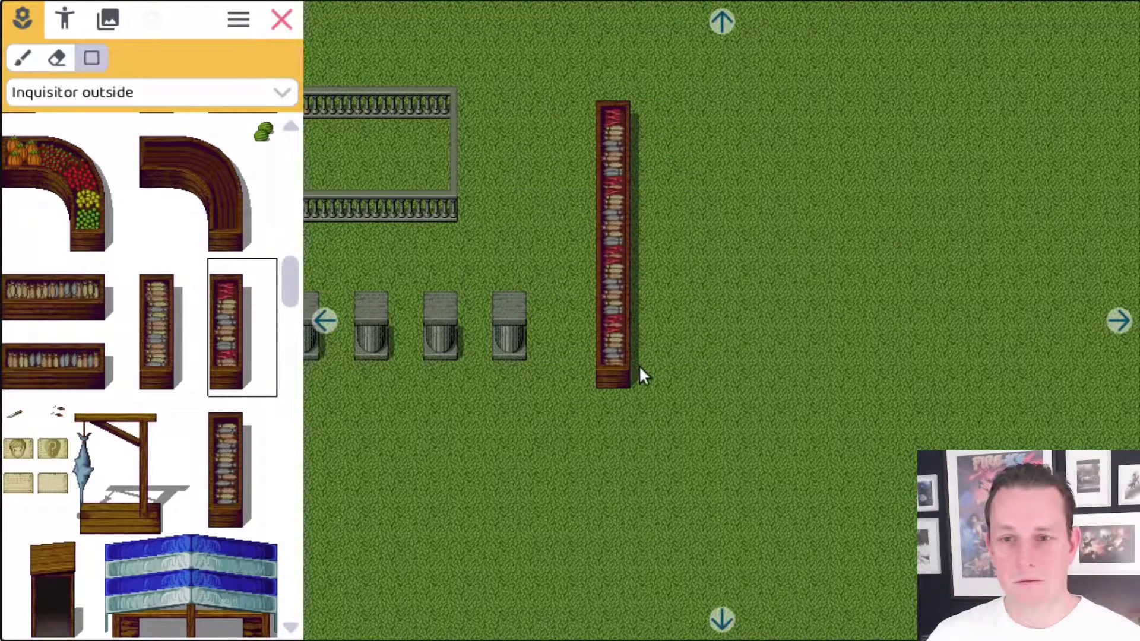
# Draw a wide wooden plank platform on supports east of the fish crate
pyautogui.moveTo(290, 287); pyautogui.dragTo(286, 317)
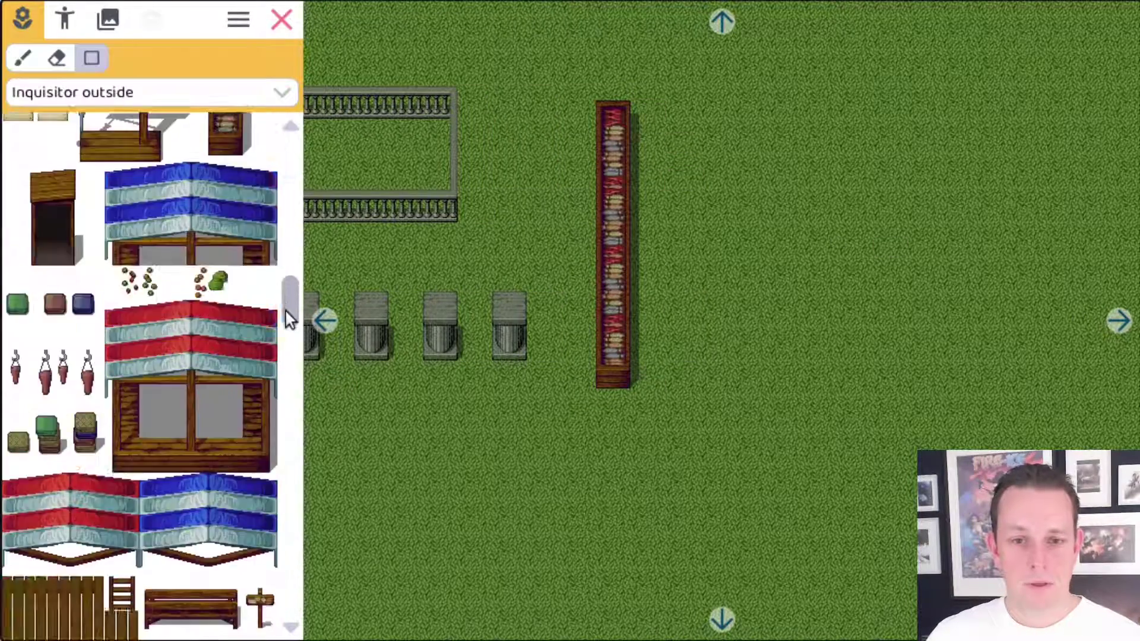
pyautogui.scroll(-5, 286, 318)
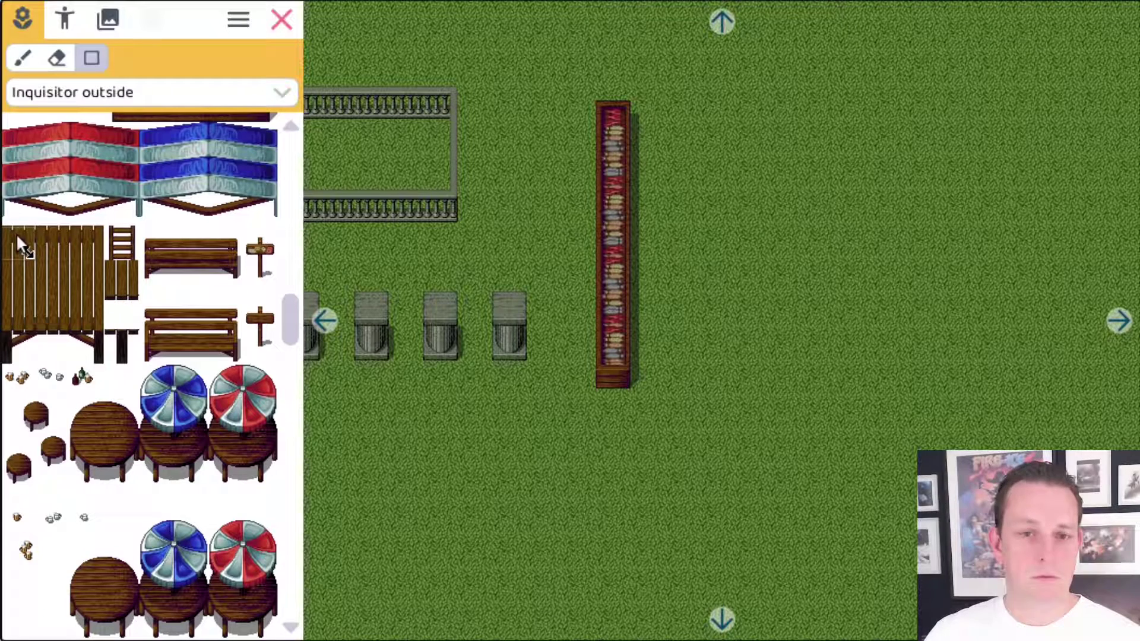
pyautogui.moveTo(16, 234); pyautogui.dragTo(105, 363)
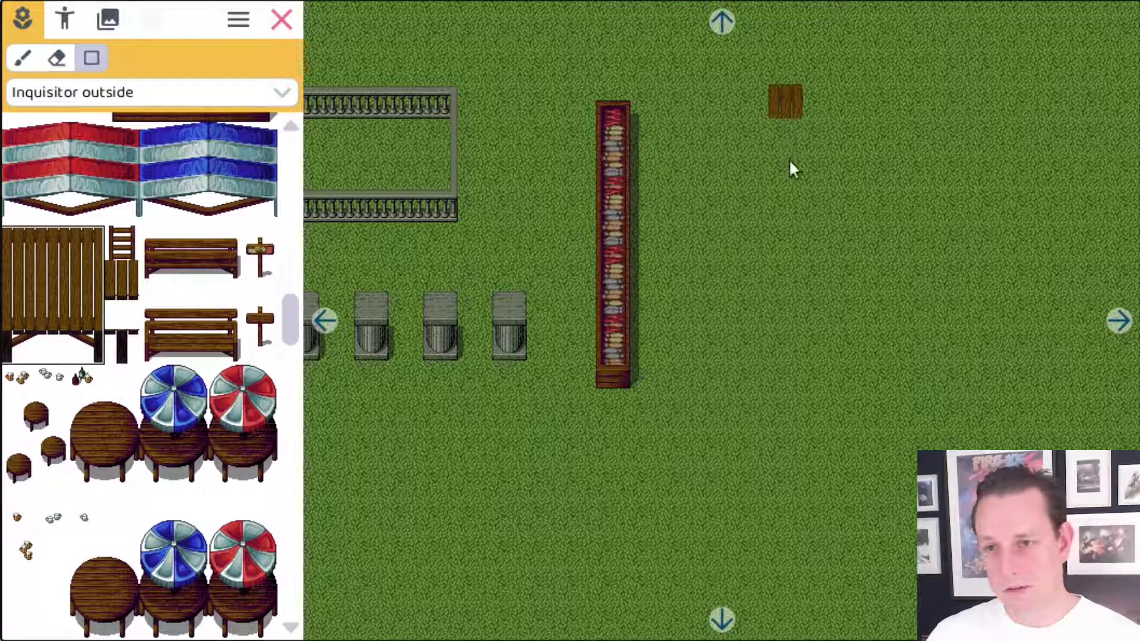
pyautogui.moveTo(793, 169); pyautogui.dragTo(1085, 231)
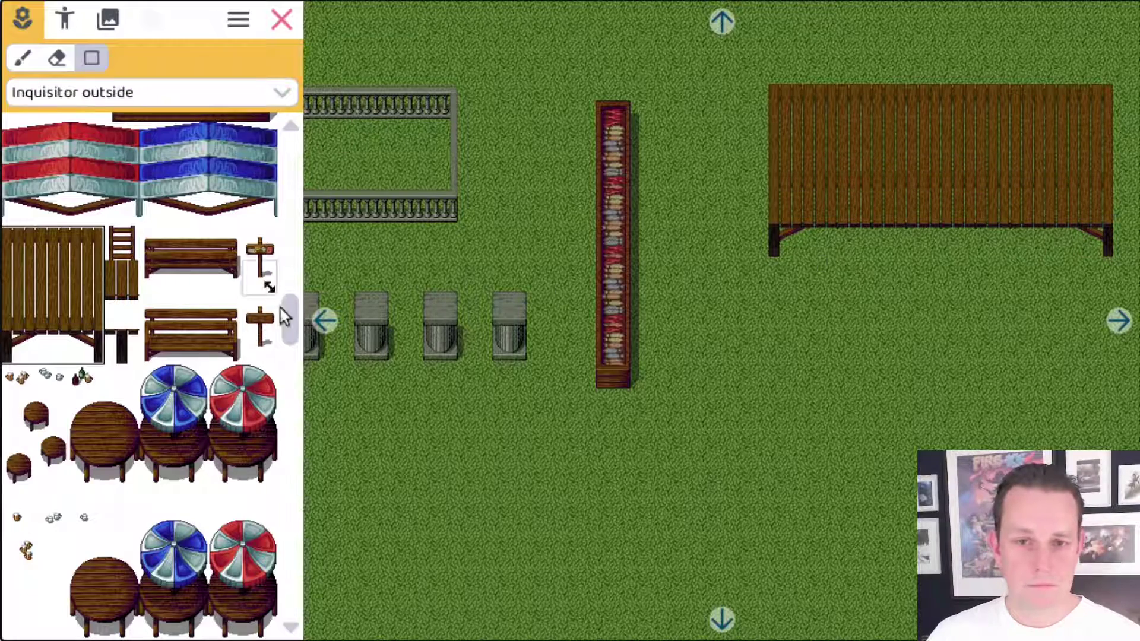
# Draw a long row of dark-trunked trees on the empty grass to the north, using the grass-based forest-edge tile
pyautogui.moveTo(288, 312); pyautogui.dragTo(291, 395)
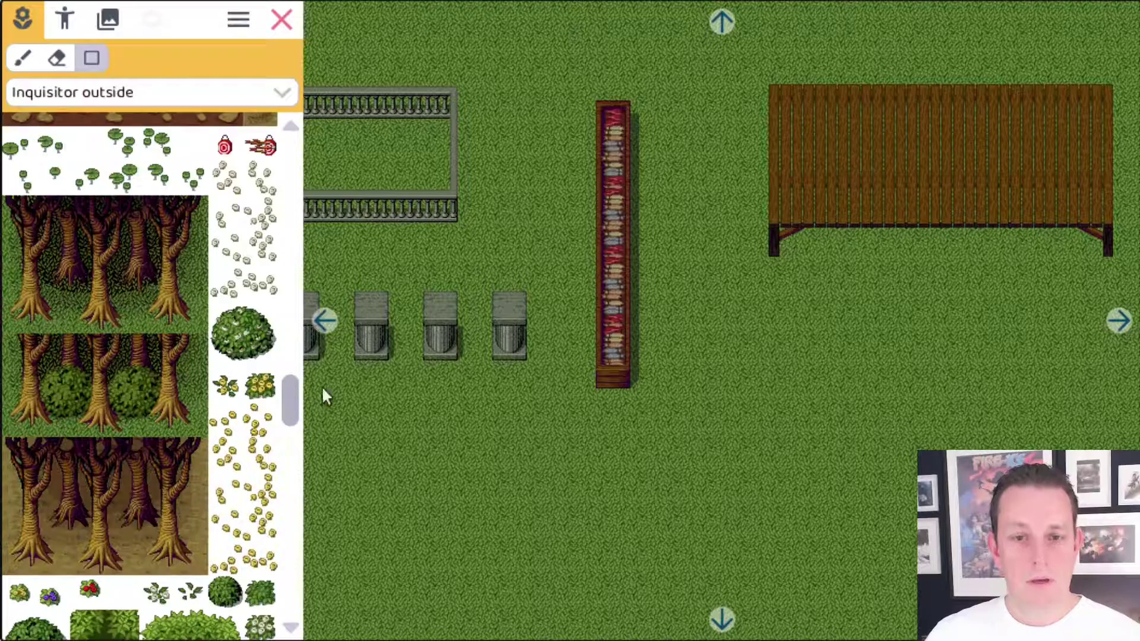
pyautogui.click(722, 22)
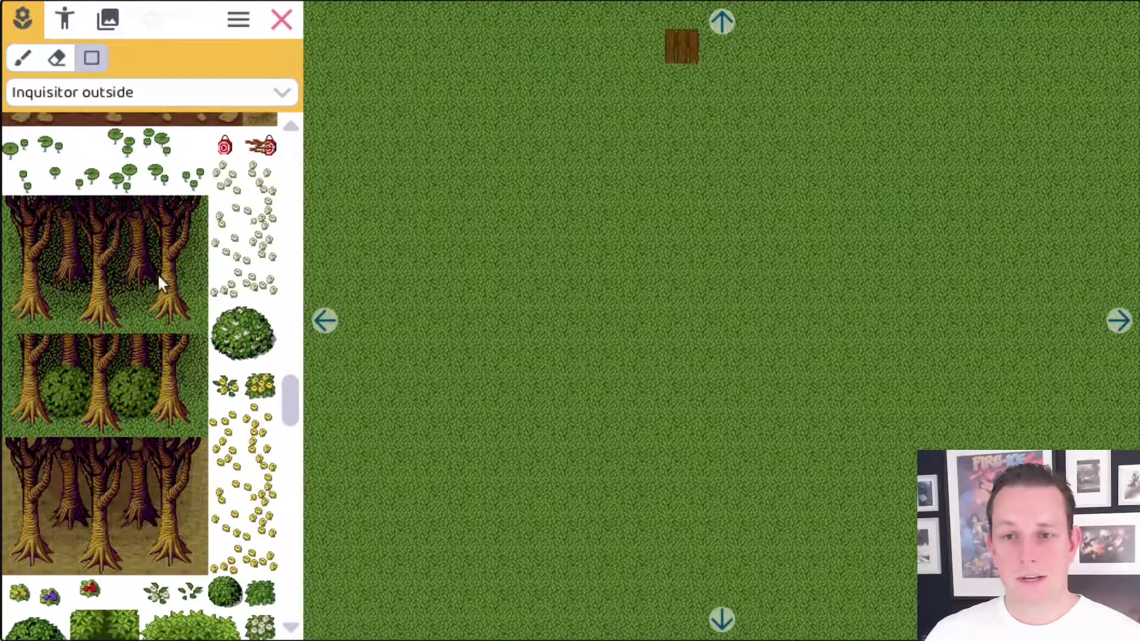
pyautogui.moveTo(16, 208); pyautogui.dragTo(193, 322)
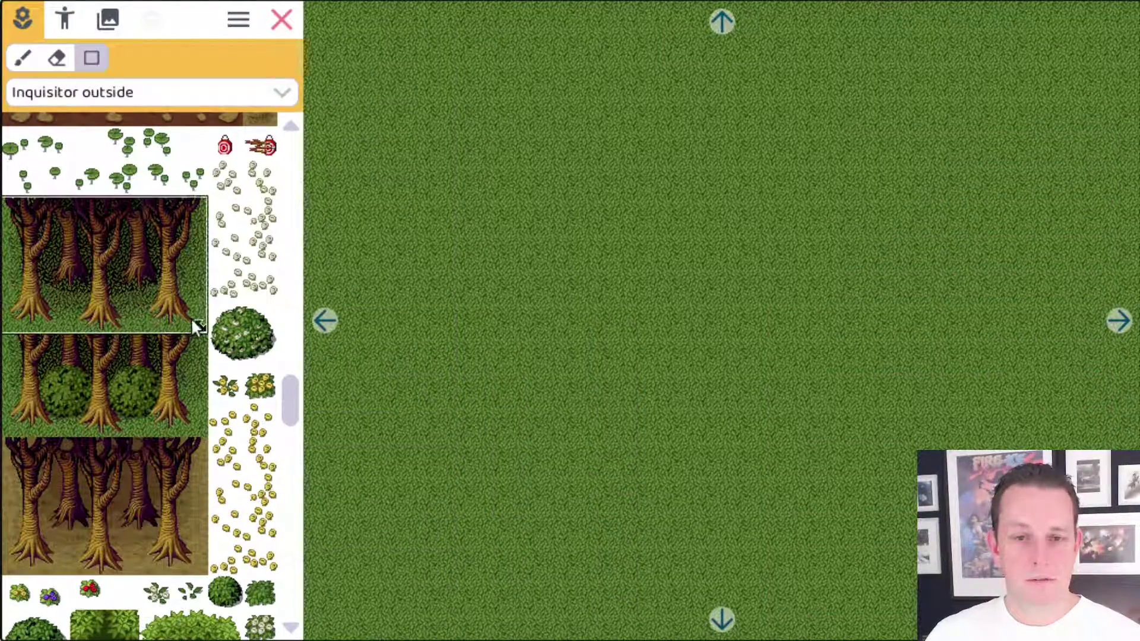
pyautogui.moveTo(458, 107)
pyautogui.mouseDown()
pyautogui.moveTo(514, 290)
pyautogui.moveTo(530, 458)
pyautogui.moveTo(495, 214)
pyautogui.moveTo(1094, 223)
pyautogui.mouseUp()
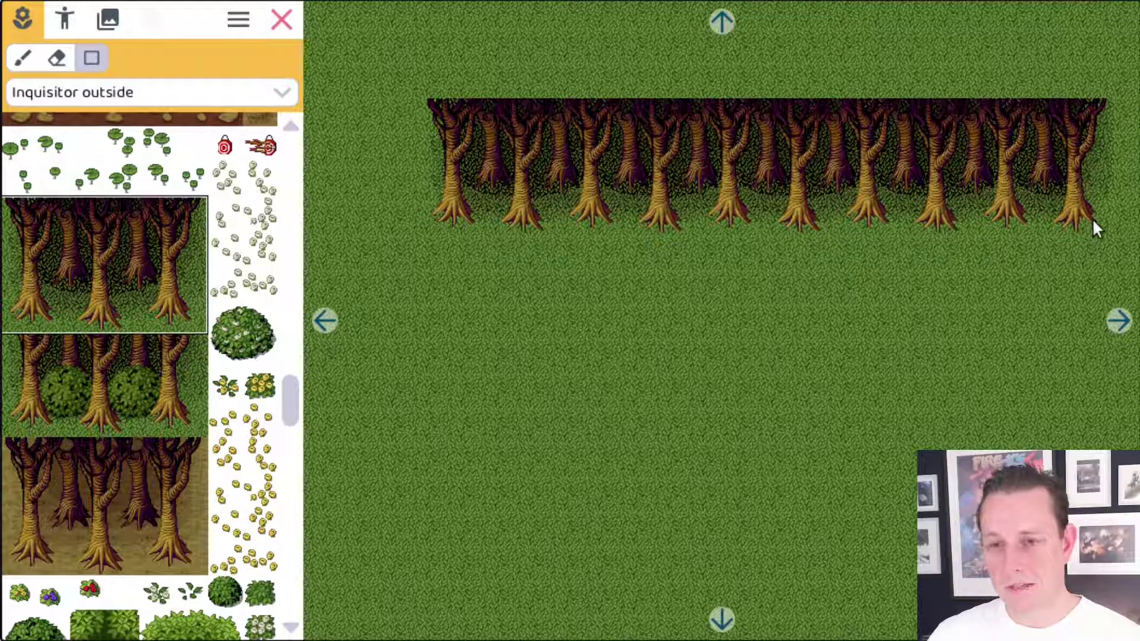
# Draw a wide grass plateau edged with grey stones south of the tree row, with a grey rock cliff face along its south side
pyautogui.moveTo(291, 392); pyautogui.dragTo(294, 487)
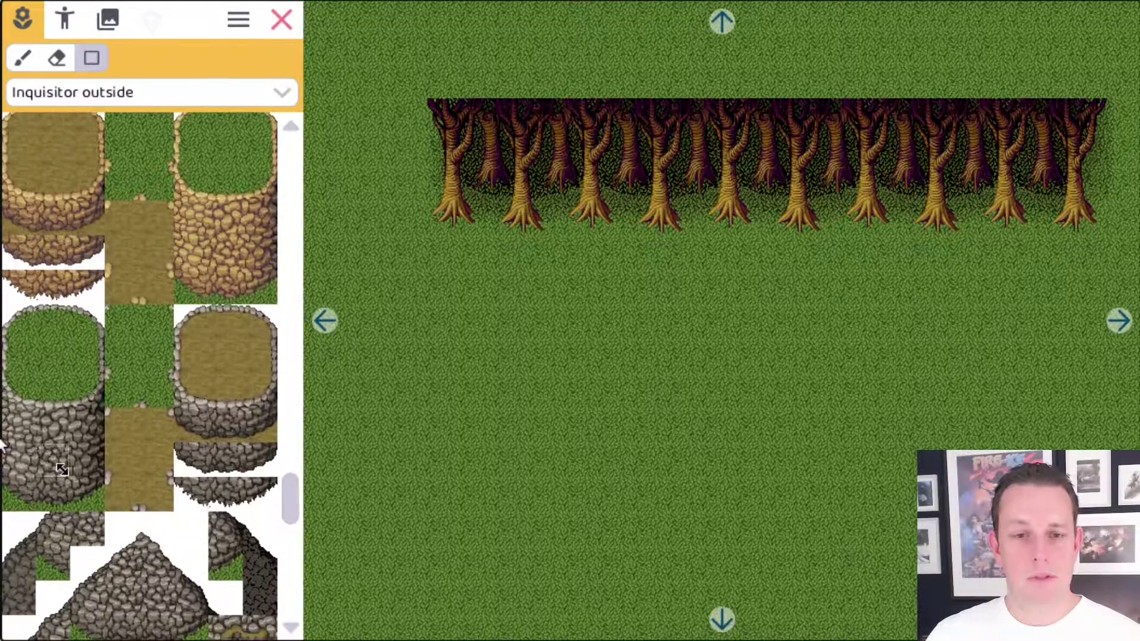
pyautogui.moveTo(37, 331); pyautogui.dragTo(85, 406)
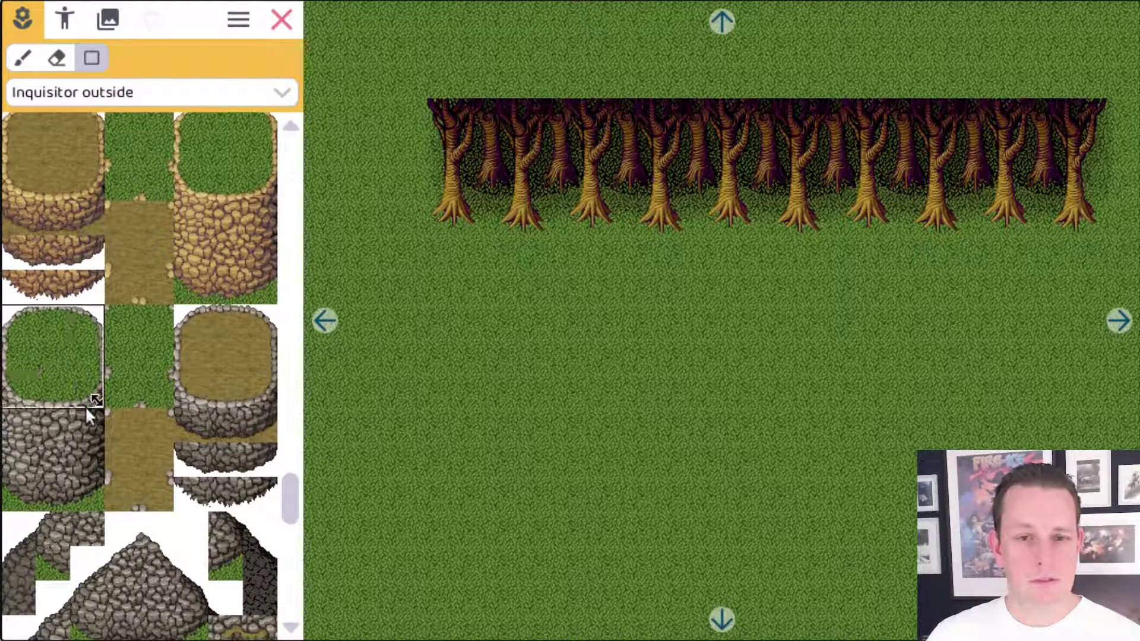
pyautogui.moveTo(476, 296)
pyautogui.mouseDown()
pyautogui.moveTo(843, 437)
pyautogui.moveTo(885, 429)
pyautogui.mouseUp()
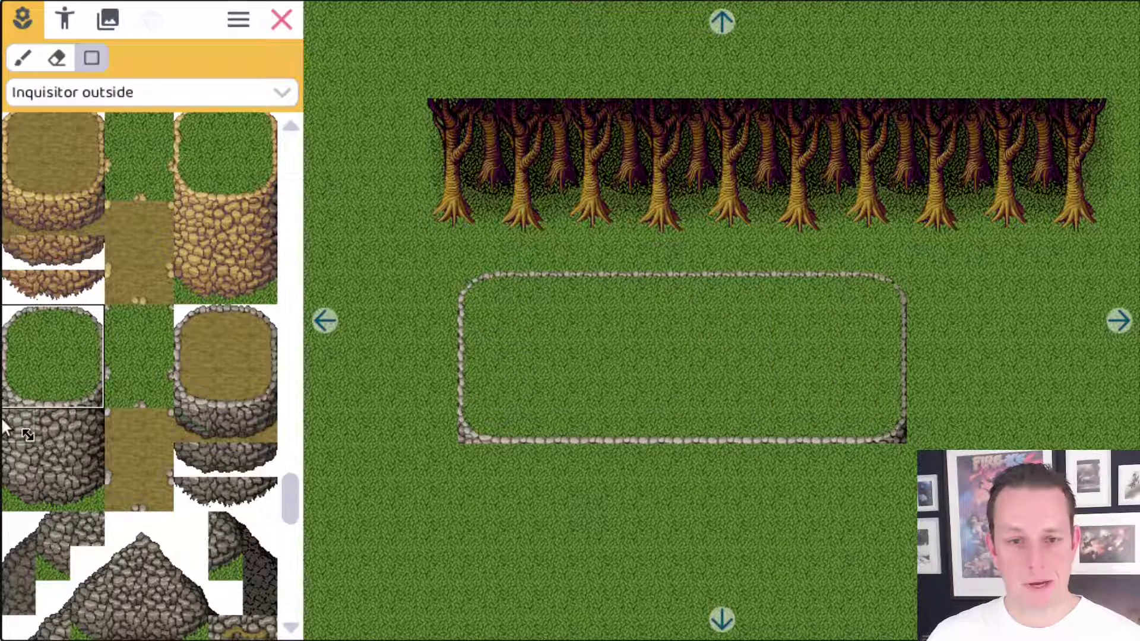
pyautogui.moveTo(19, 429); pyautogui.dragTo(87, 497)
pyautogui.click(484, 456)
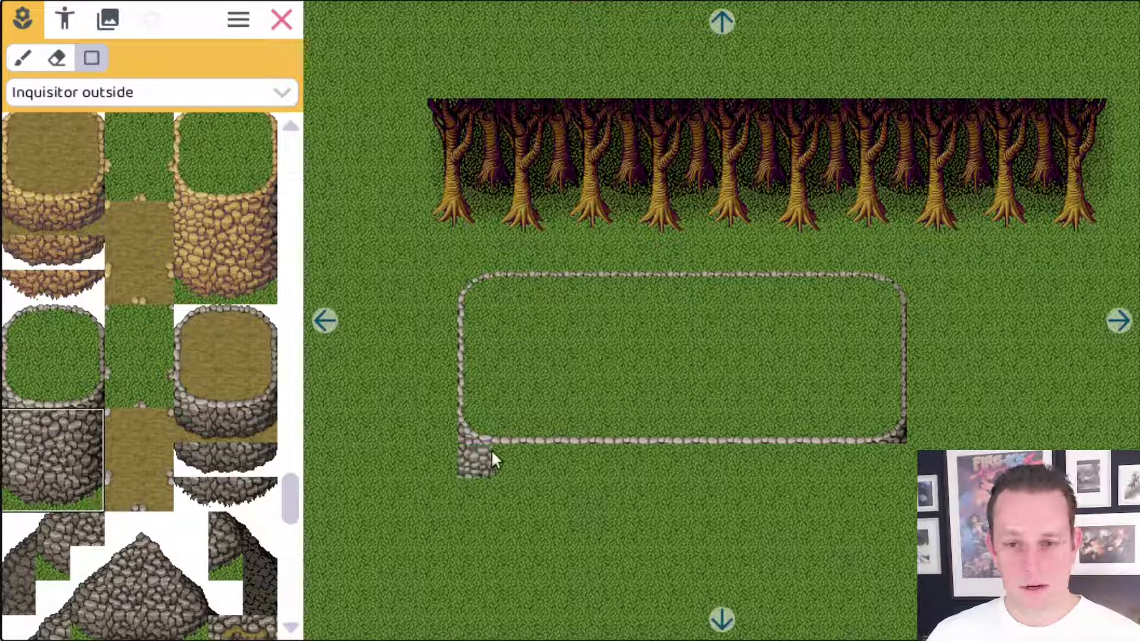
pyautogui.moveTo(491, 464); pyautogui.dragTo(882, 542)
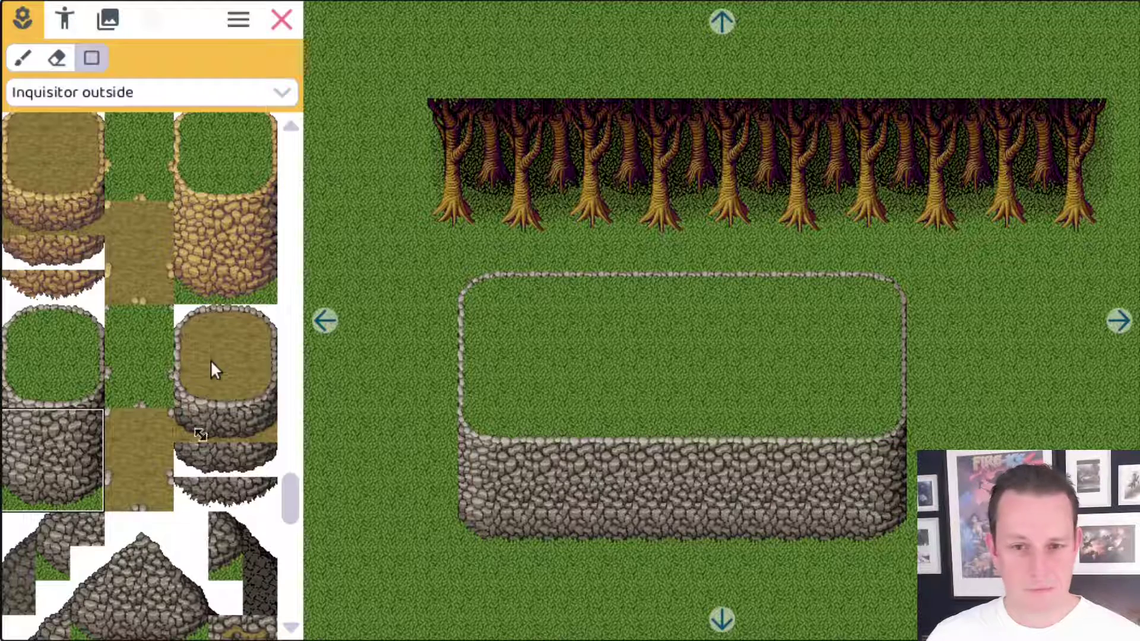
# Draw a wide house with a magenta tiled roof and light brick wall east of the tree row, using the REFMAP buildings tileset
pyautogui.scroll(-3, 288, 512)
pyautogui.moveTo(287, 511); pyautogui.dragTo(293, 543)
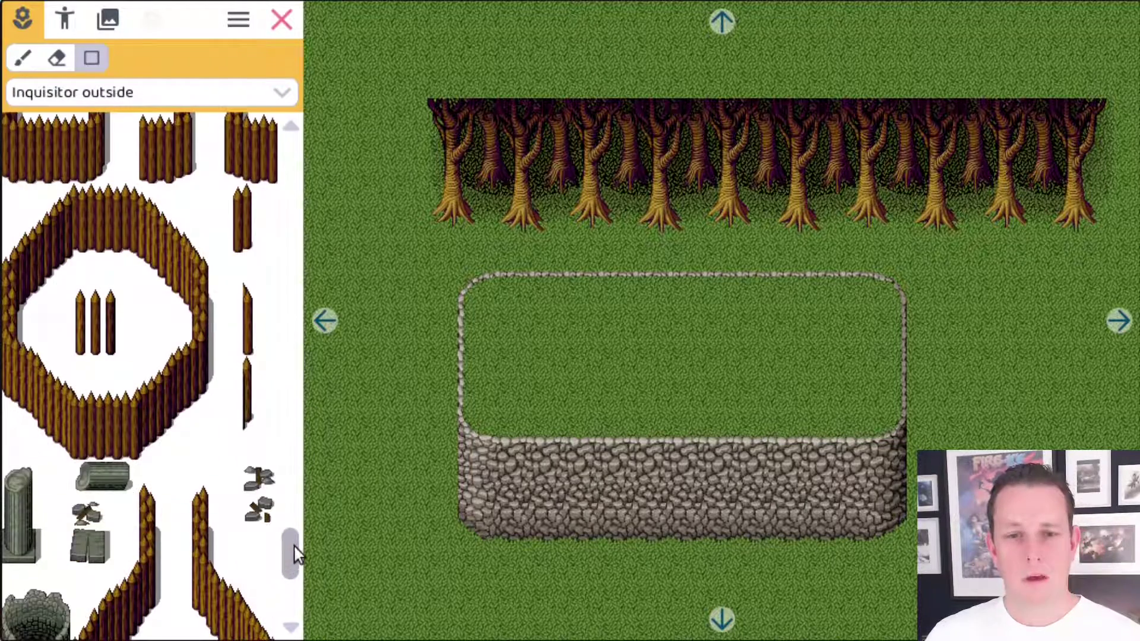
pyautogui.click(210, 94)
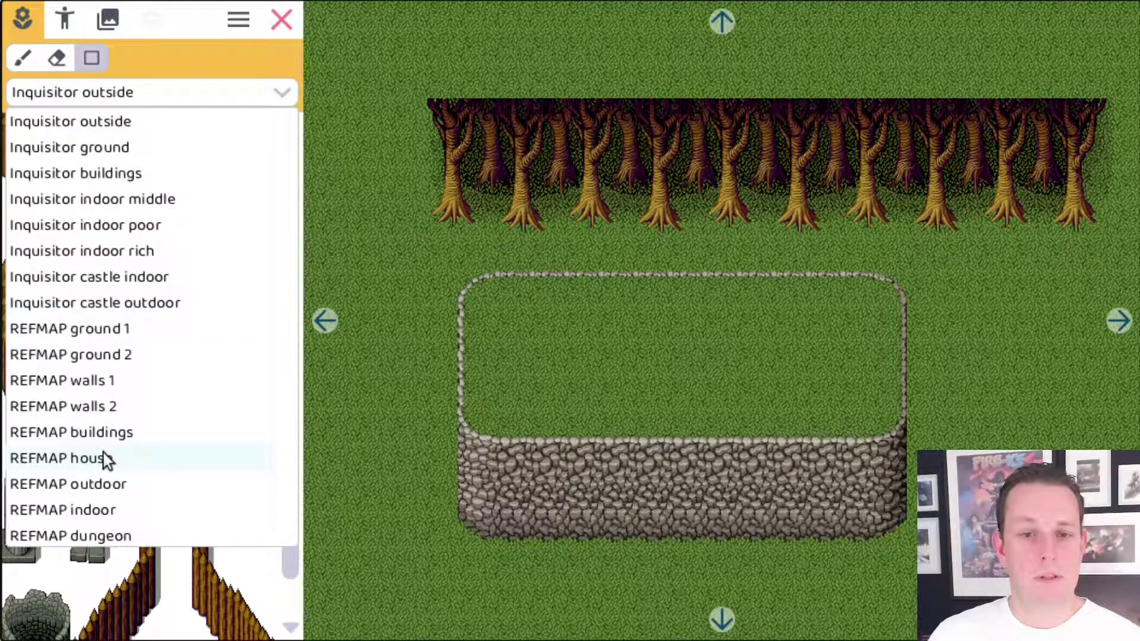
pyautogui.click(122, 458)
pyautogui.click(133, 98)
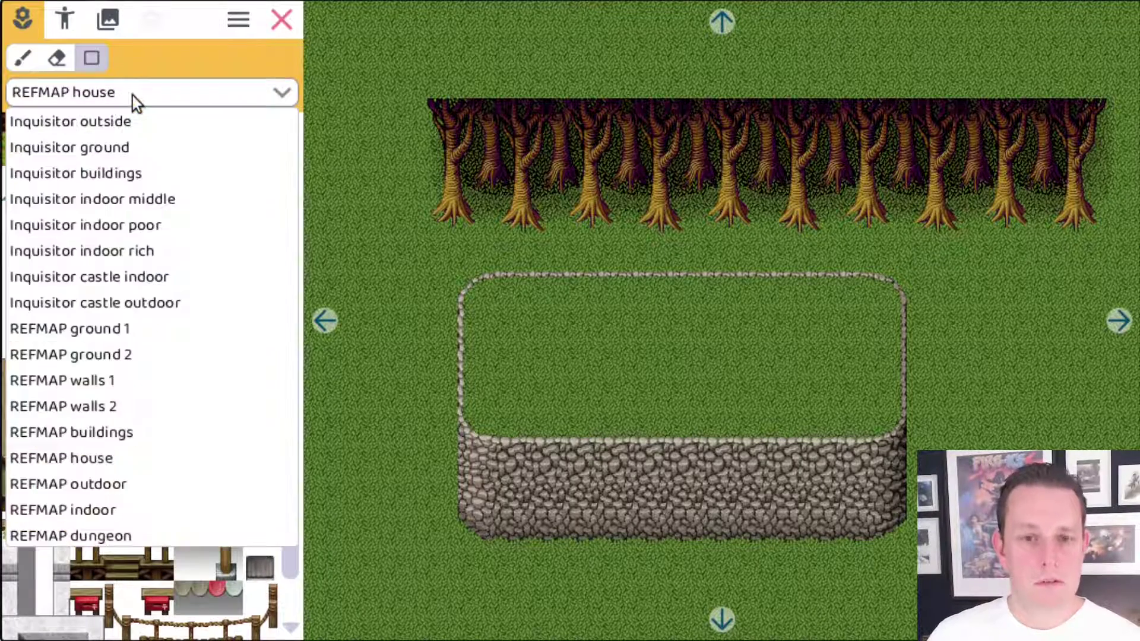
pyautogui.click(114, 432)
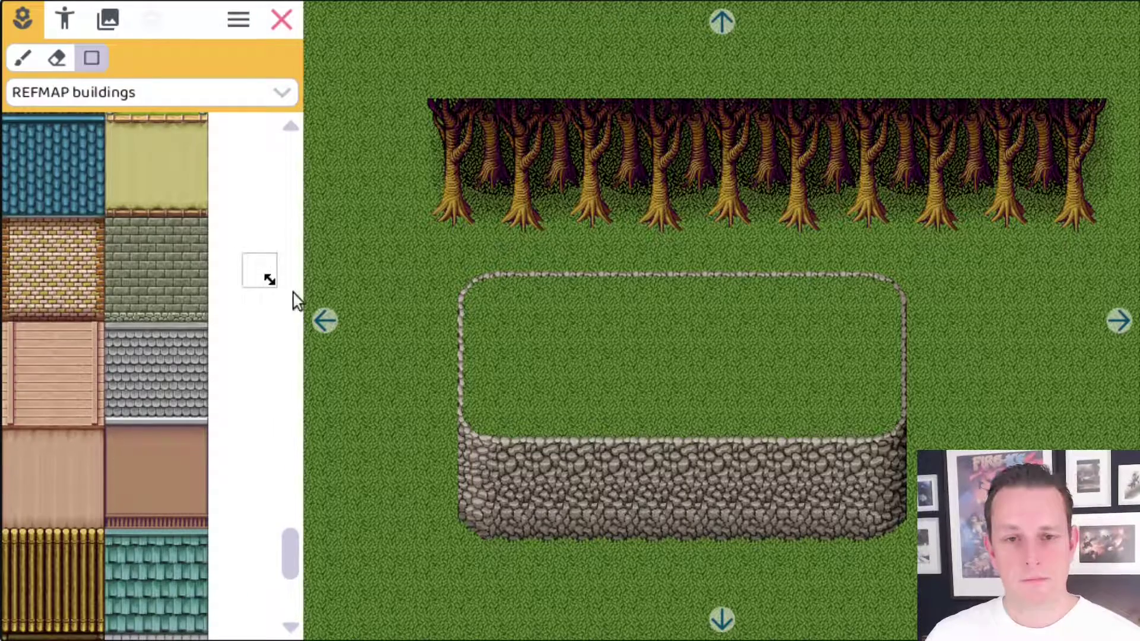
pyautogui.moveTo(286, 419); pyautogui.dragTo(291, 261)
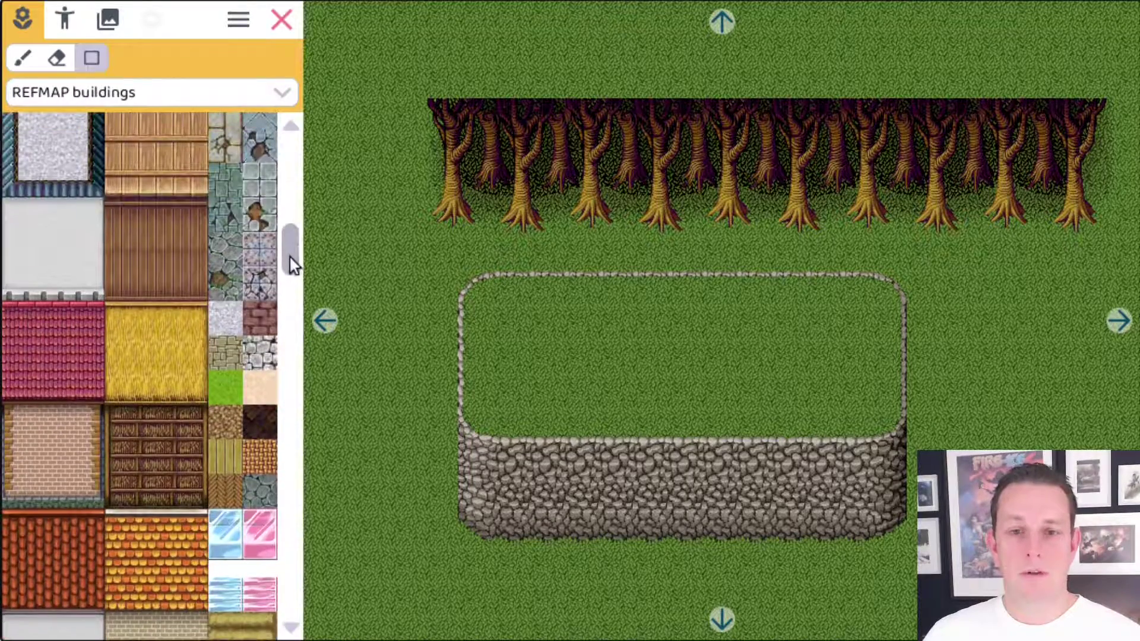
pyautogui.click(1119, 320)
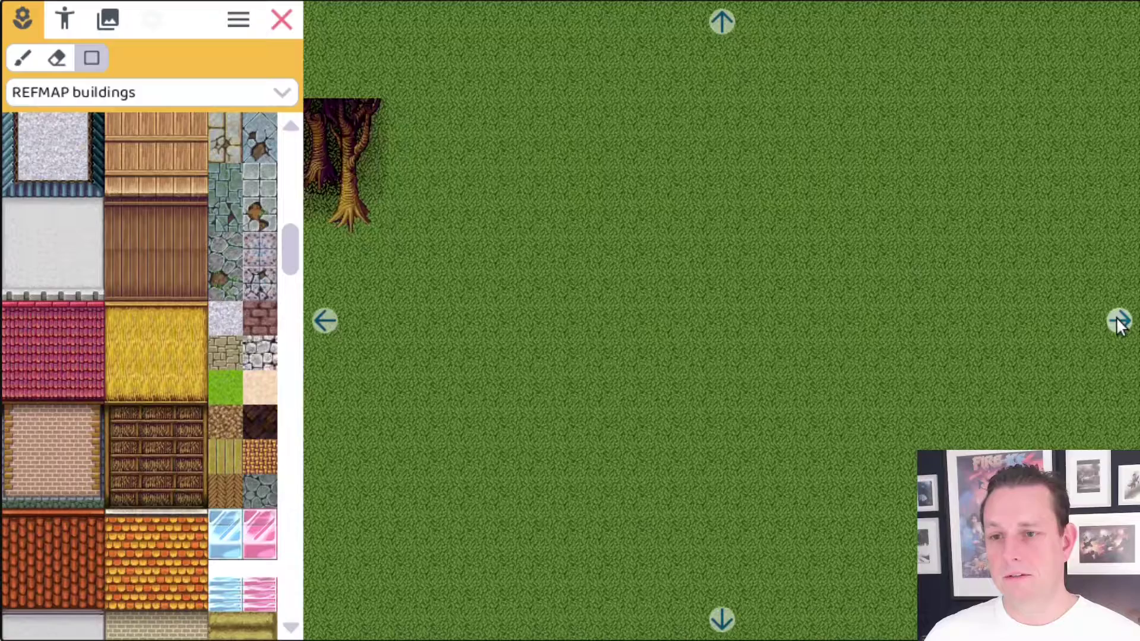
pyautogui.click(23, 327)
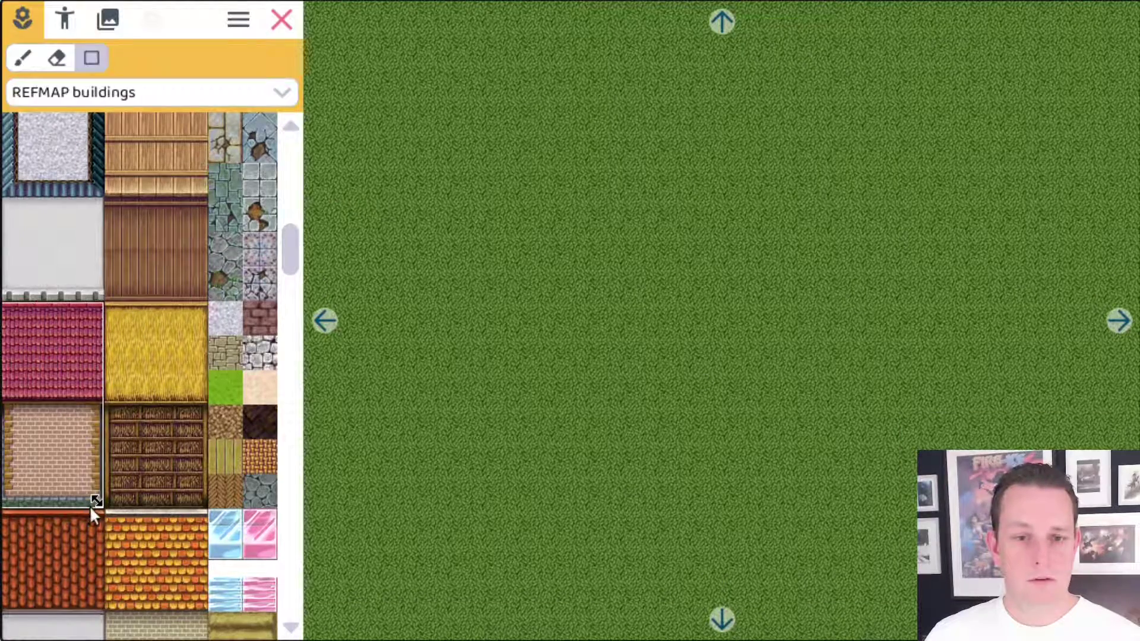
pyautogui.moveTo(461, 135); pyautogui.dragTo(755, 320)
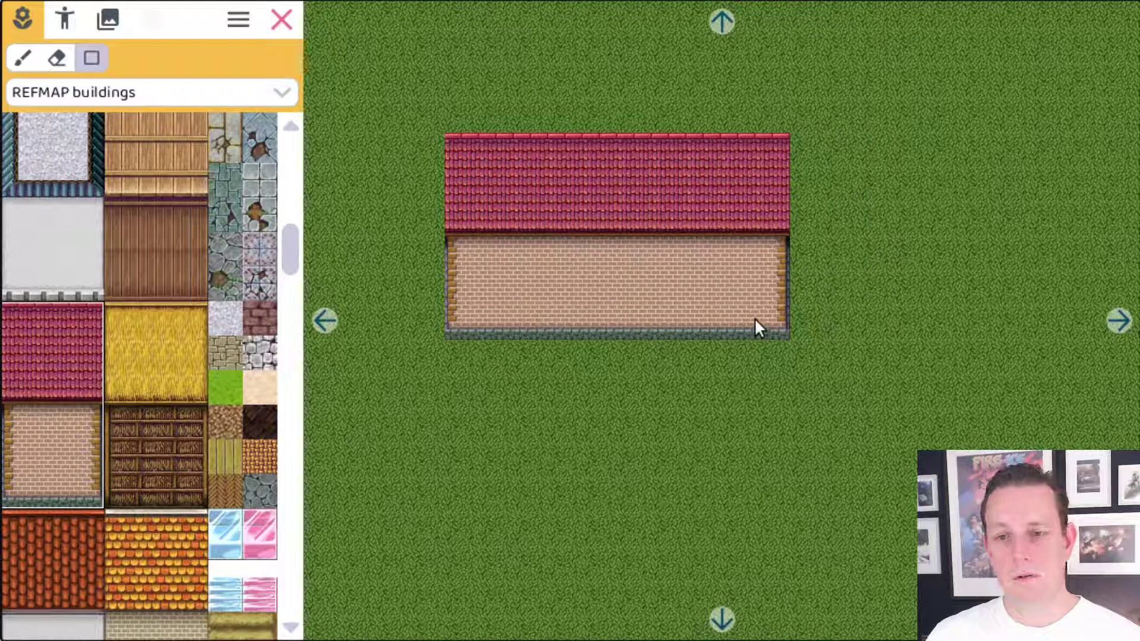
# Draw a second house east of the first, with a deep magenta roof overhanging a narrower, lower brick wall on both sides
pyautogui.click(1119, 320)
pyautogui.moveTo(48, 316); pyautogui.dragTo(91, 383)
pyautogui.moveTo(707, 117)
pyautogui.mouseDown()
pyautogui.moveTo(745, 275)
pyautogui.moveTo(948, 256)
pyautogui.mouseUp()
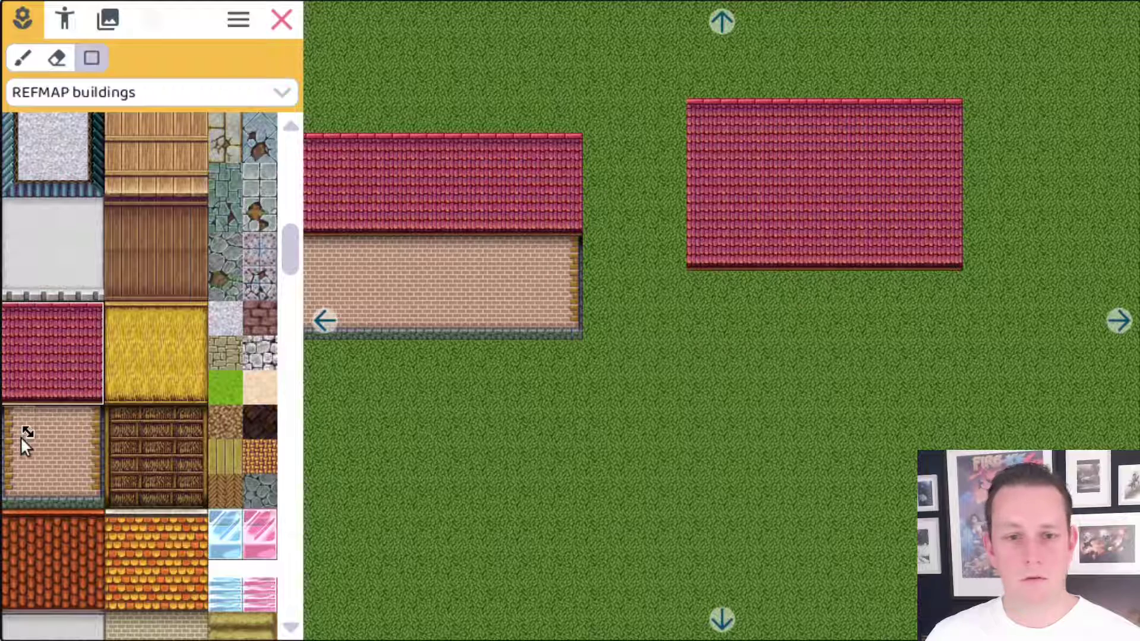
pyautogui.moveTo(12, 424); pyautogui.dragTo(82, 490)
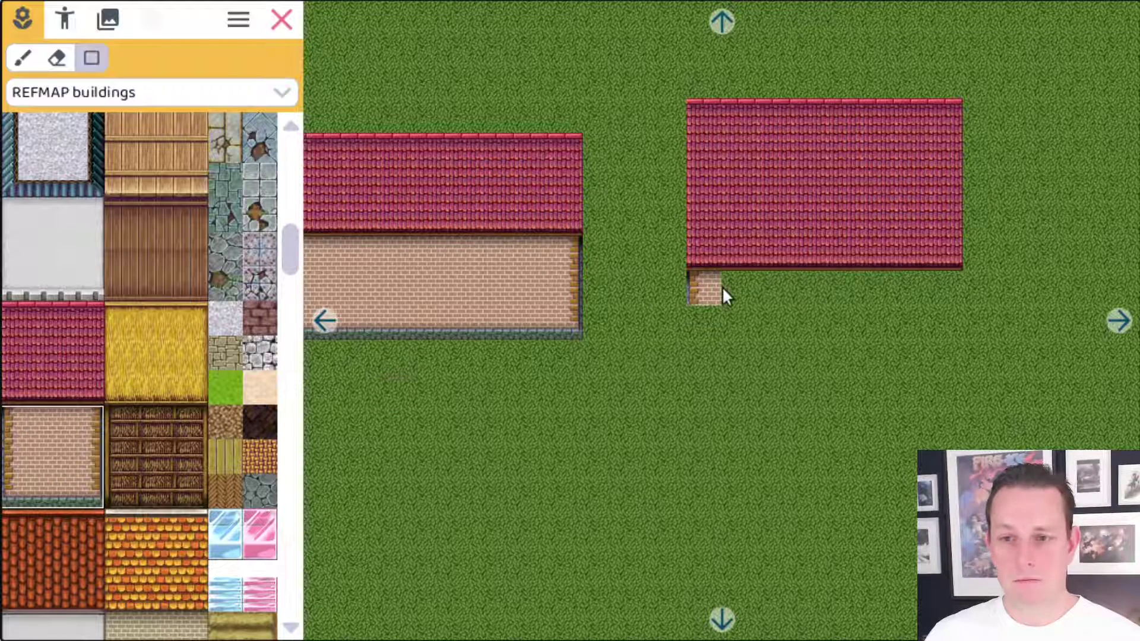
pyautogui.moveTo(728, 288)
pyautogui.mouseDown()
pyautogui.moveTo(919, 351)
pyautogui.moveTo(953, 499)
pyautogui.moveTo(921, 609)
pyautogui.moveTo(893, 332)
pyautogui.moveTo(920, 336)
pyautogui.mouseUp()
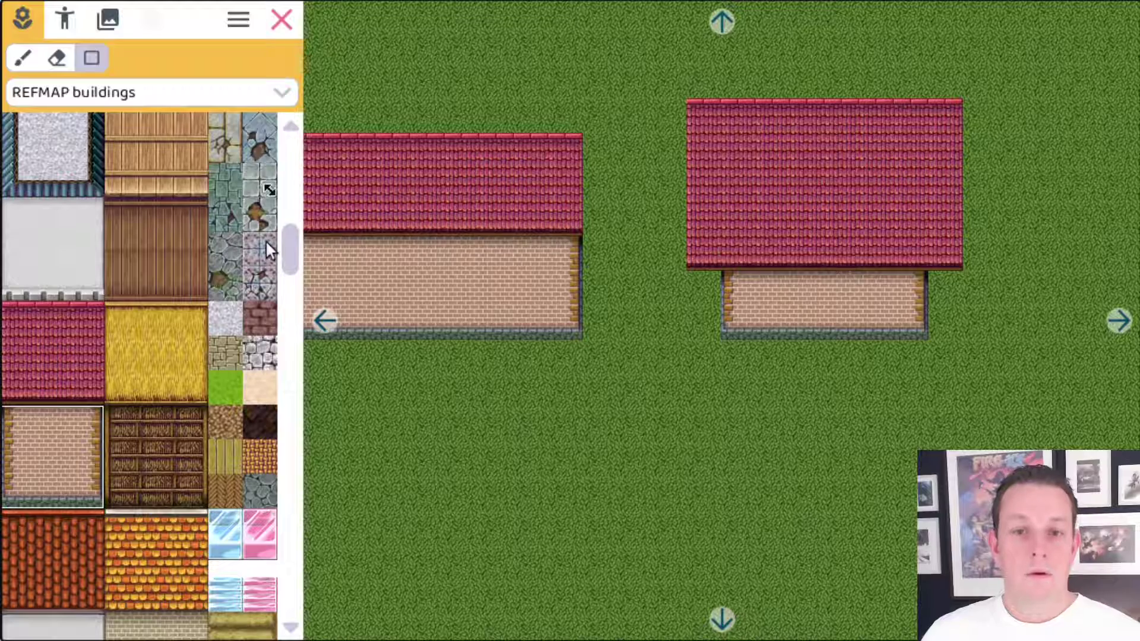
# Fill a large block of dense pine forest on the empty grass south of the houses, using the REFMAP outdoor tileset
pyautogui.moveTo(290, 248); pyautogui.dragTo(299, 617)
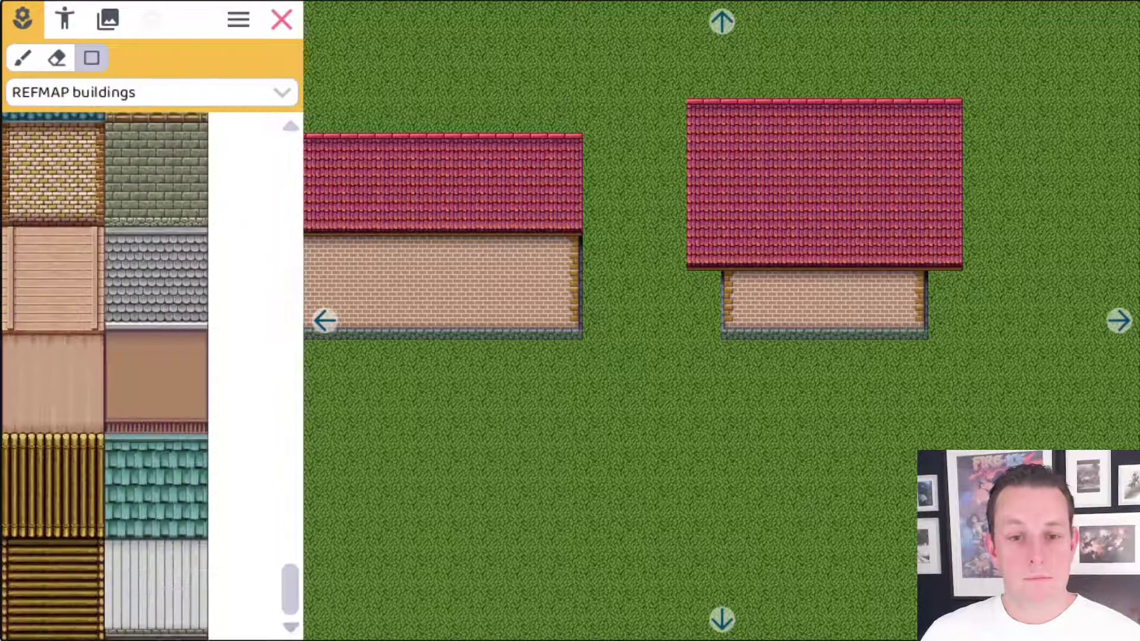
pyautogui.click(196, 94)
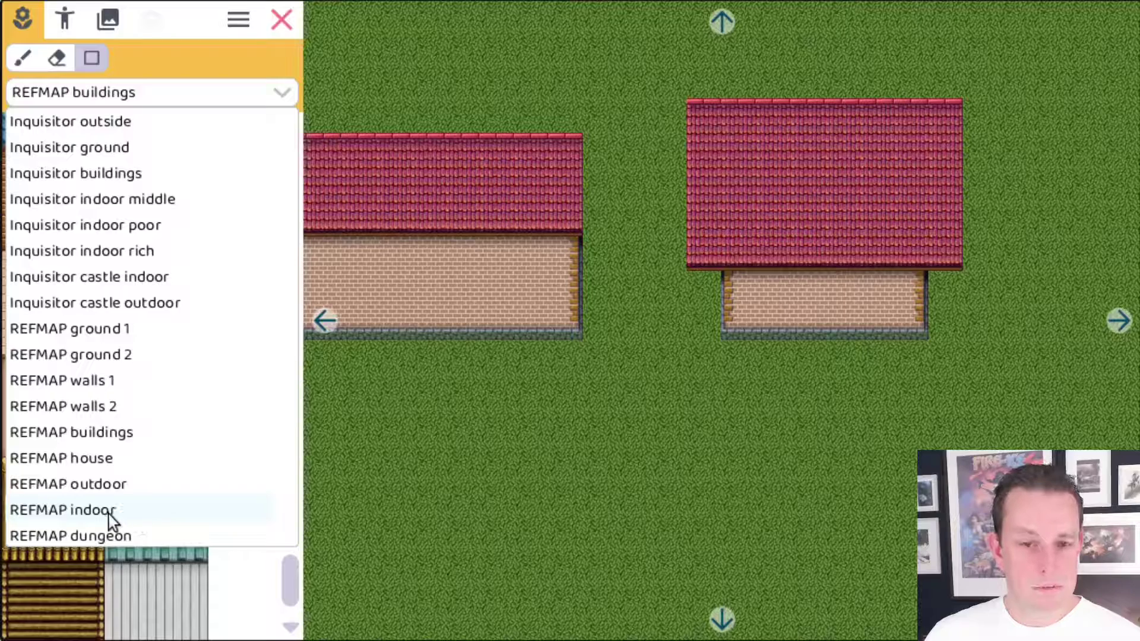
pyautogui.click(122, 486)
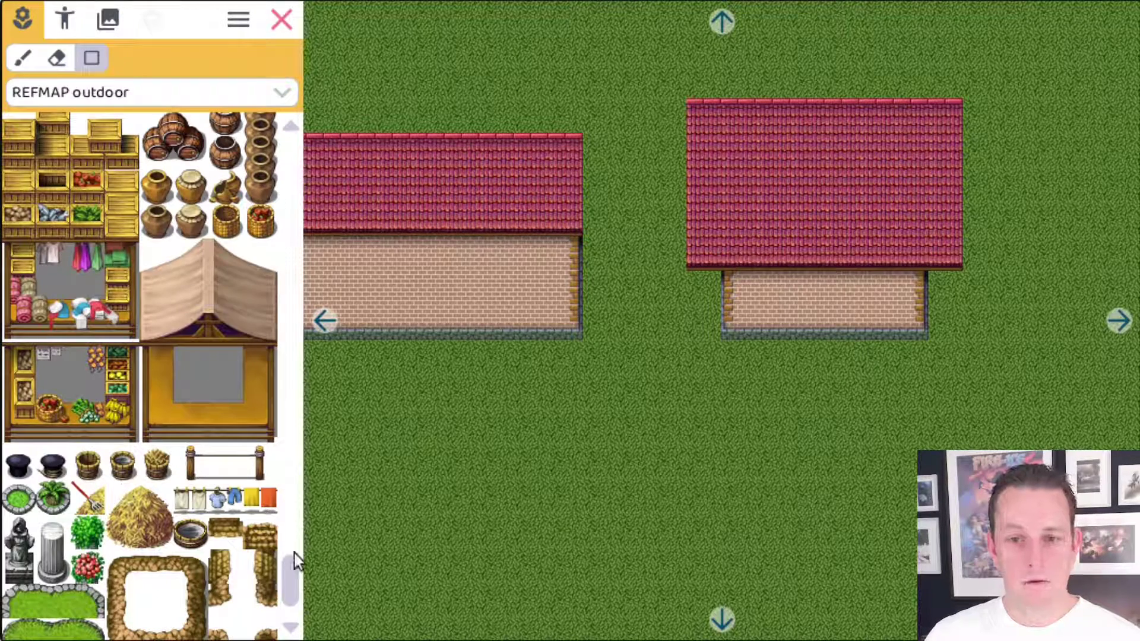
pyautogui.moveTo(293, 554); pyautogui.dragTo(283, 151)
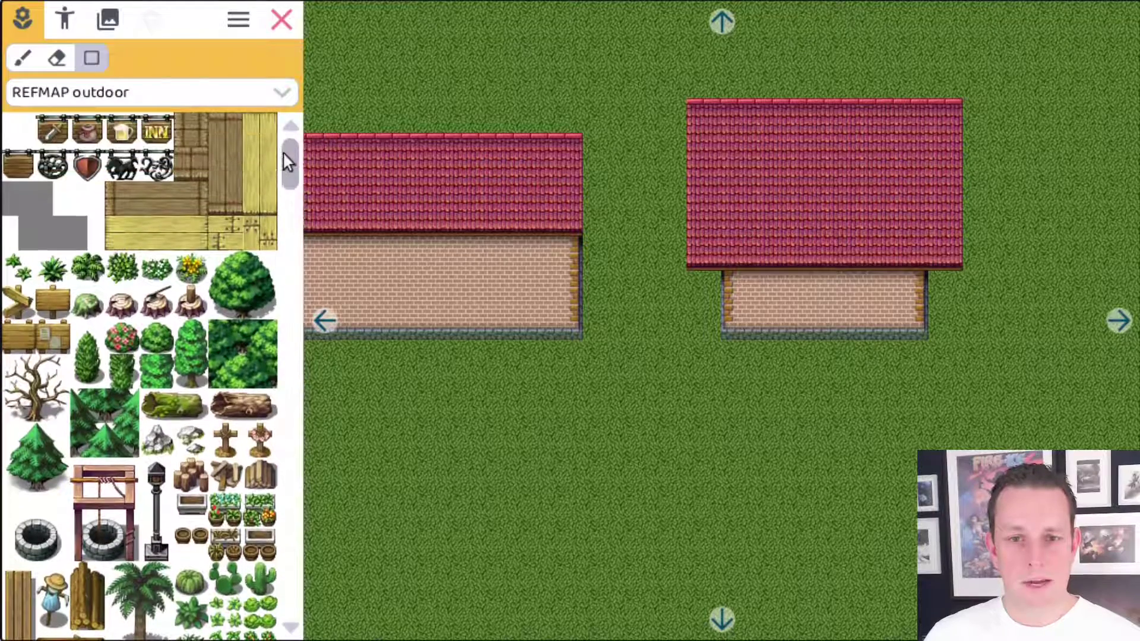
pyautogui.click(722, 619)
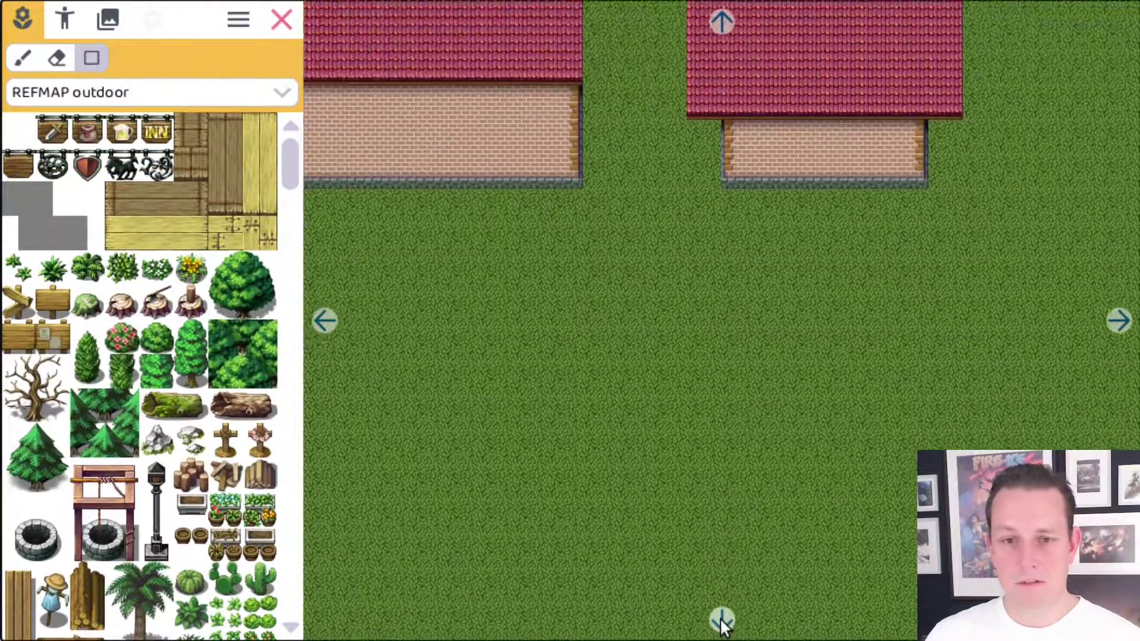
pyautogui.click(722, 620)
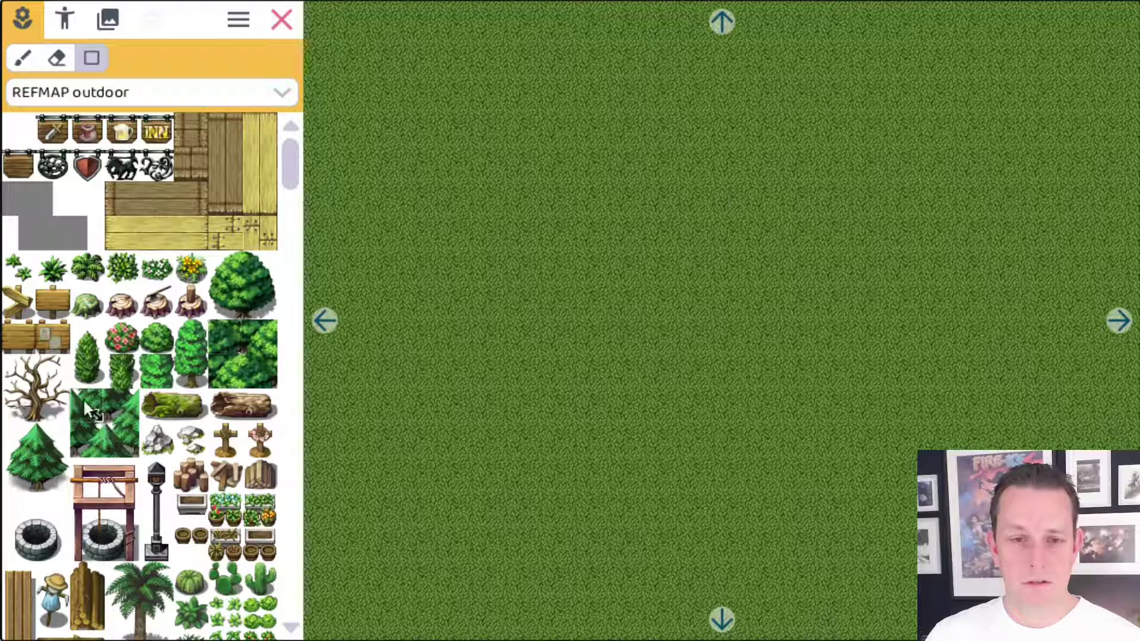
pyautogui.moveTo(83, 398); pyautogui.dragTo(115, 443)
pyautogui.click(528, 162)
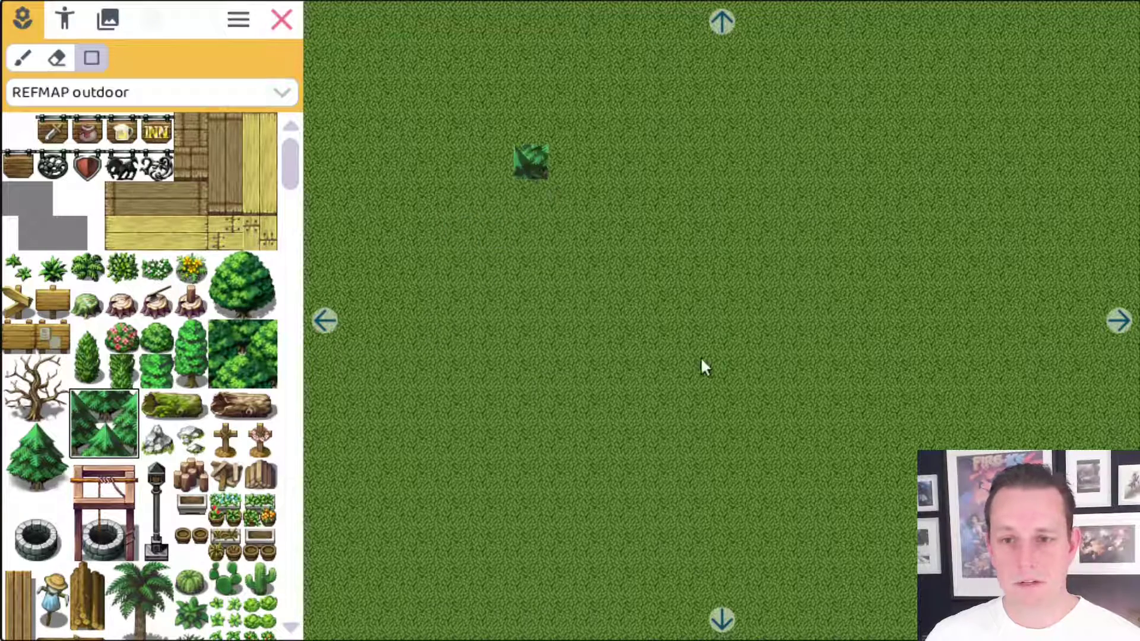
pyautogui.moveTo(702, 360); pyautogui.dragTo(907, 514)
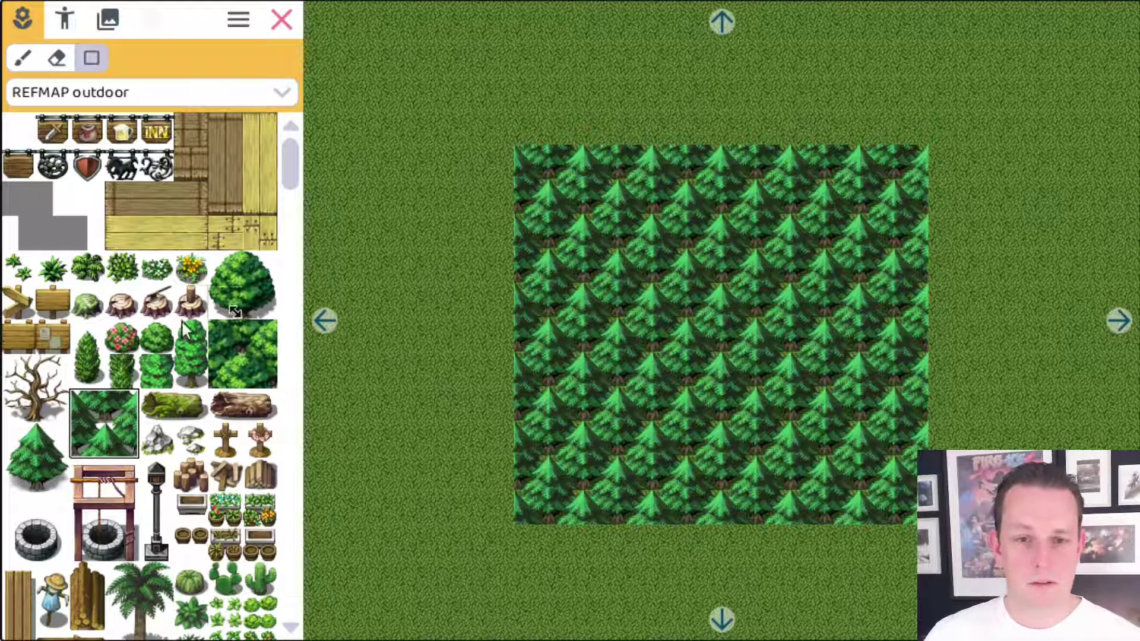
# Line the forest's west edge with left pine halves, erasing the misaligned column and redrawing it in line with the forest trees
pyautogui.moveTo(25, 442); pyautogui.dragTo(25, 476)
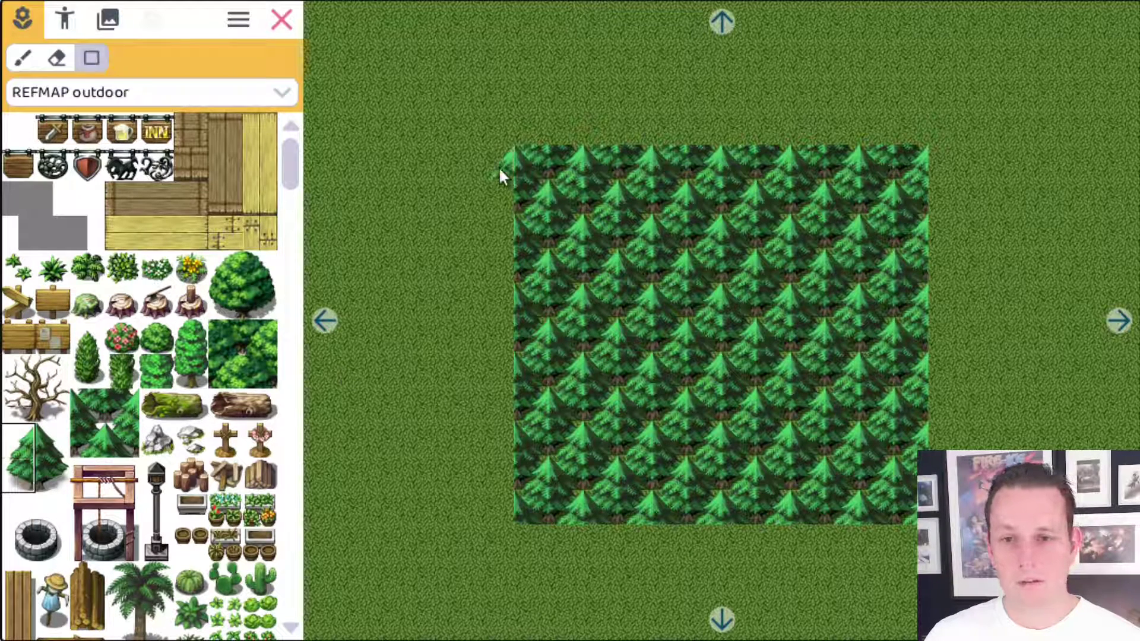
pyautogui.moveTo(500, 166); pyautogui.dragTo(494, 532)
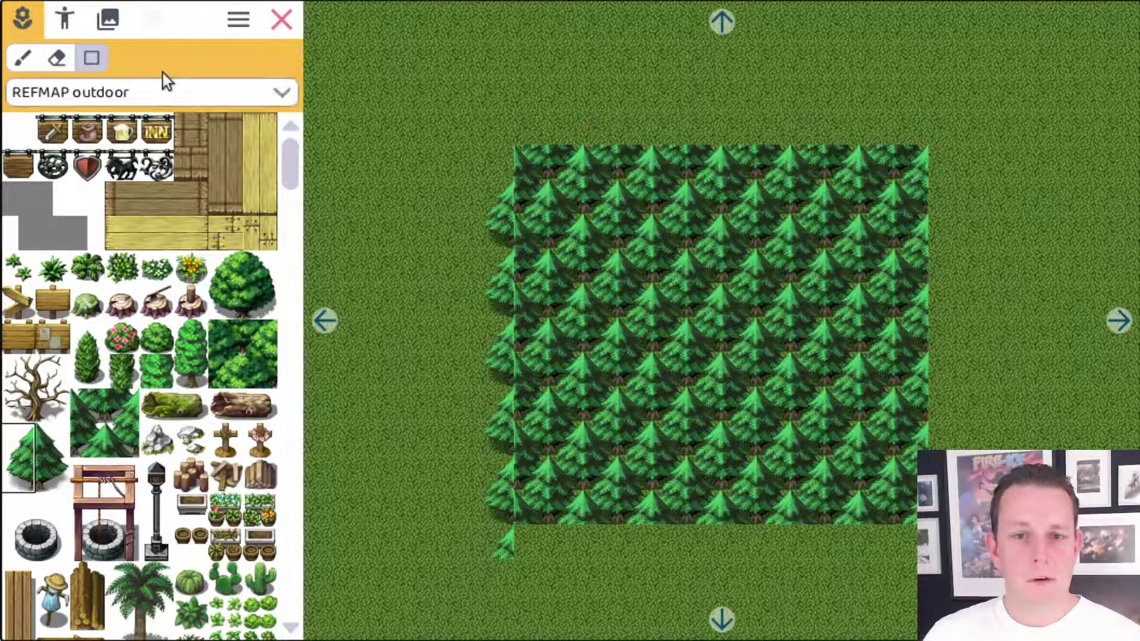
pyautogui.click(57, 58)
pyautogui.moveTo(493, 232)
pyautogui.mouseDown()
pyautogui.moveTo(501, 151)
pyautogui.moveTo(502, 541)
pyautogui.mouseUp()
pyautogui.click(91, 58)
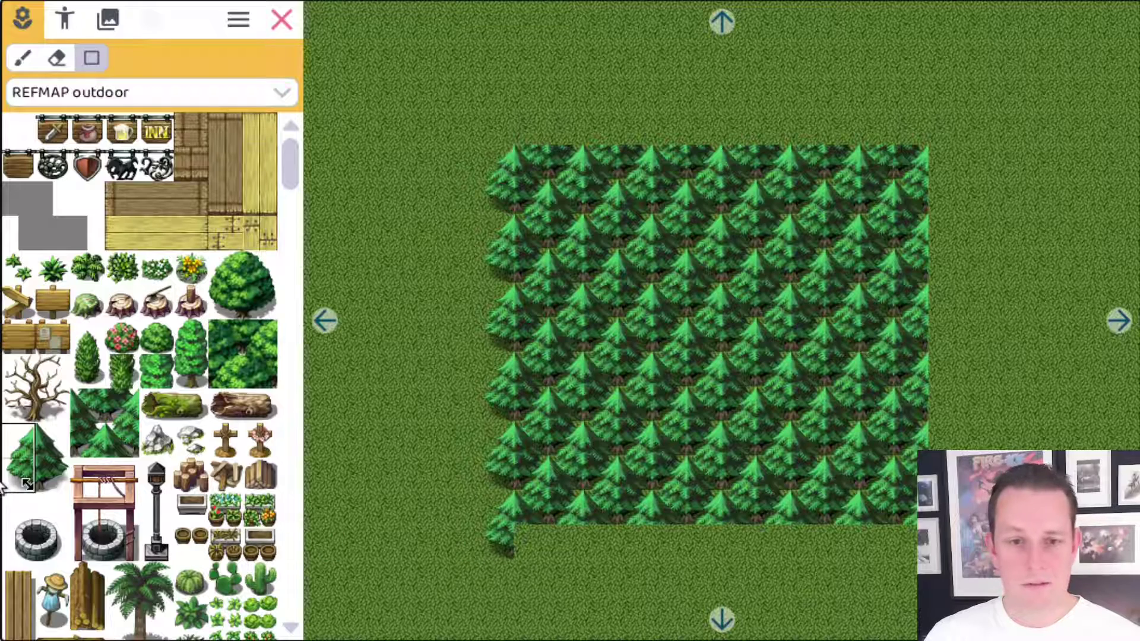
# Line the forest's south edge with a row of pine bottoms and its east edge with a column of right pine halves
pyautogui.moveTo(30, 489); pyautogui.dragTo(61, 490)
pyautogui.moveTo(592, 564)
pyautogui.mouseDown()
pyautogui.moveTo(576, 542)
pyautogui.moveTo(907, 564)
pyautogui.moveTo(923, 555)
pyautogui.mouseUp()
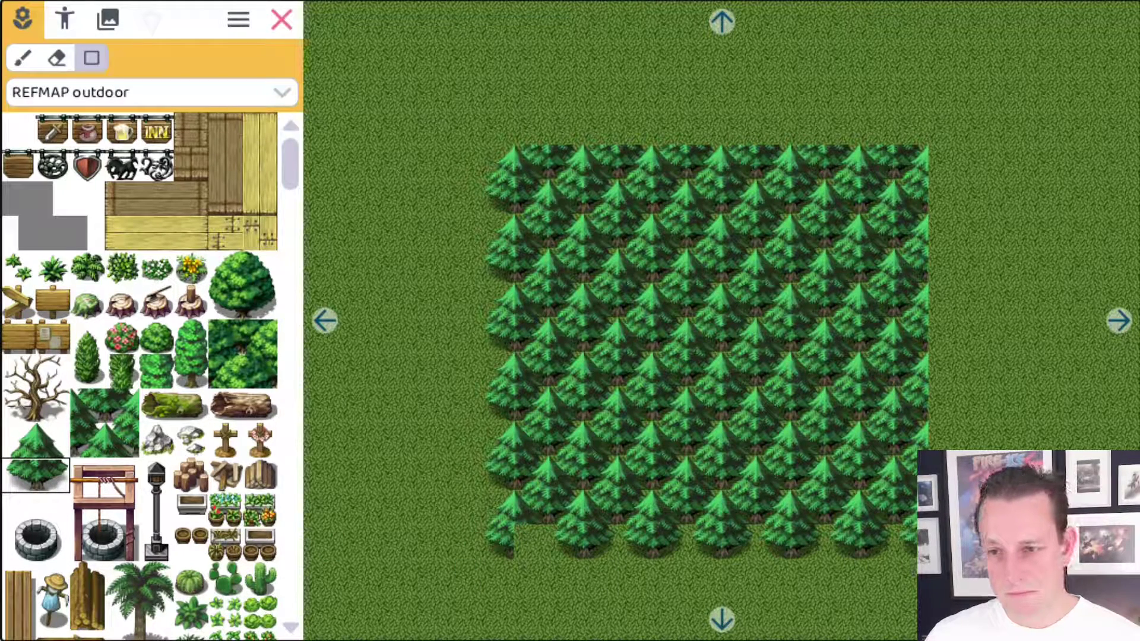
pyautogui.moveTo(53, 478); pyautogui.dragTo(56, 442)
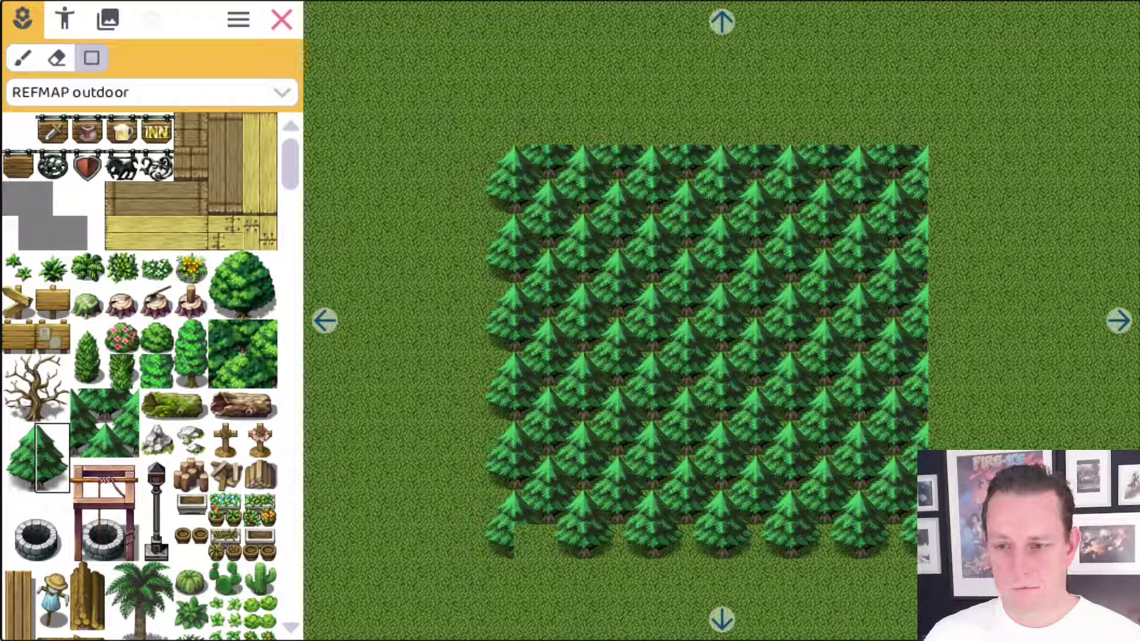
pyautogui.moveTo(935, 445); pyautogui.dragTo(932, 166)
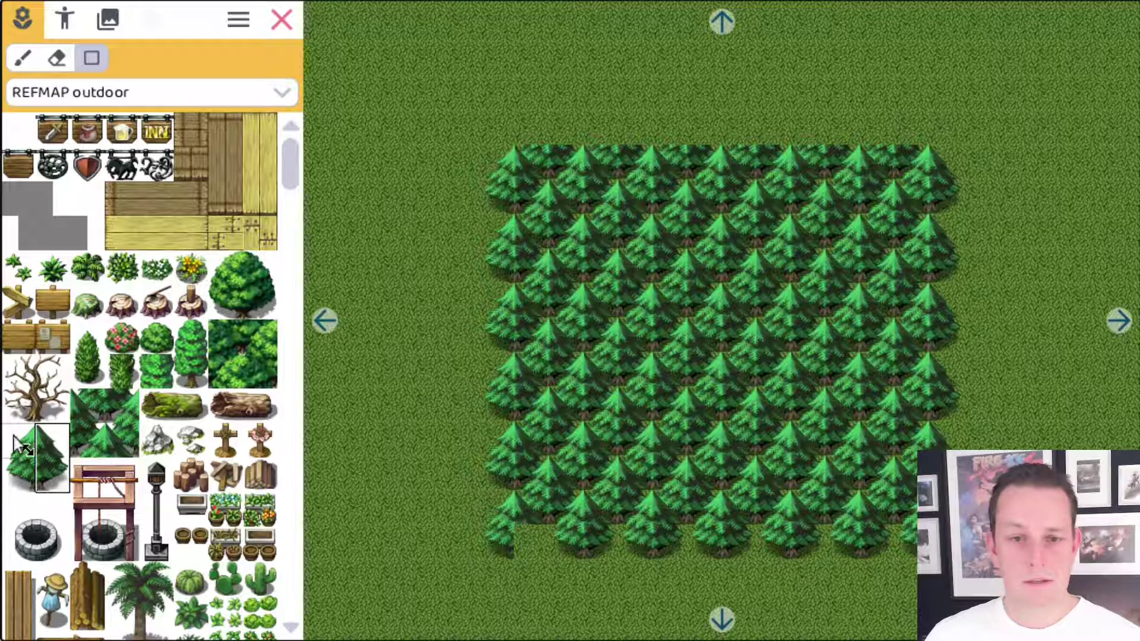
# Line the forest's north edge with a row of pine tops and complete the half-missing tree at its southwest corner
pyautogui.moveTo(31, 432); pyautogui.dragTo(59, 442)
pyautogui.click(542, 133)
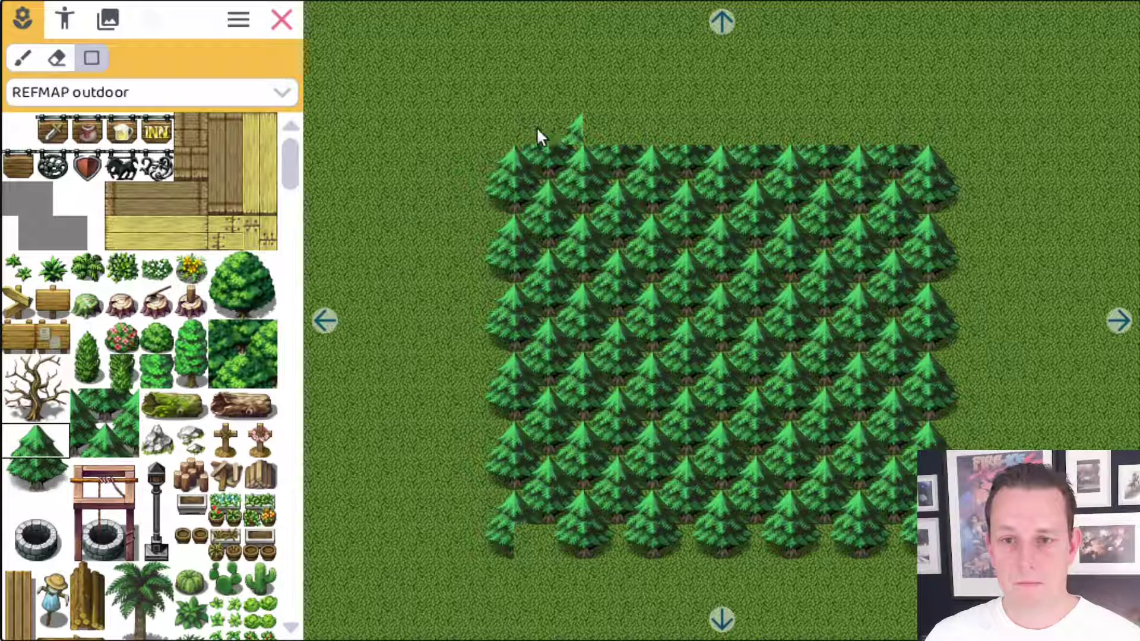
pyautogui.moveTo(536, 126); pyautogui.dragTo(893, 126)
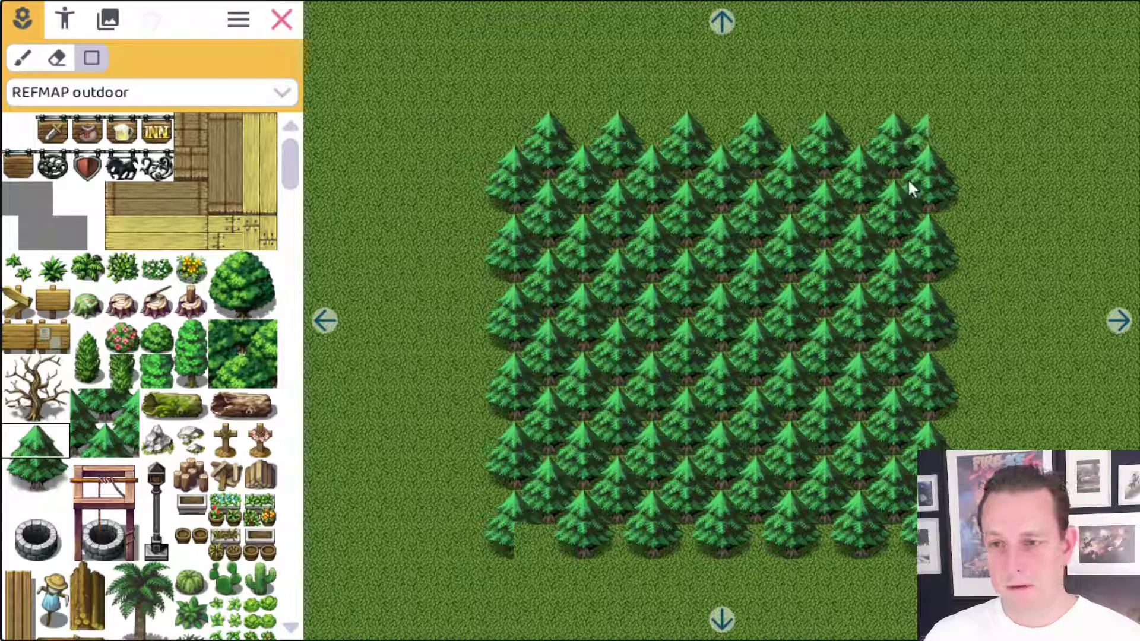
pyautogui.click(52, 475)
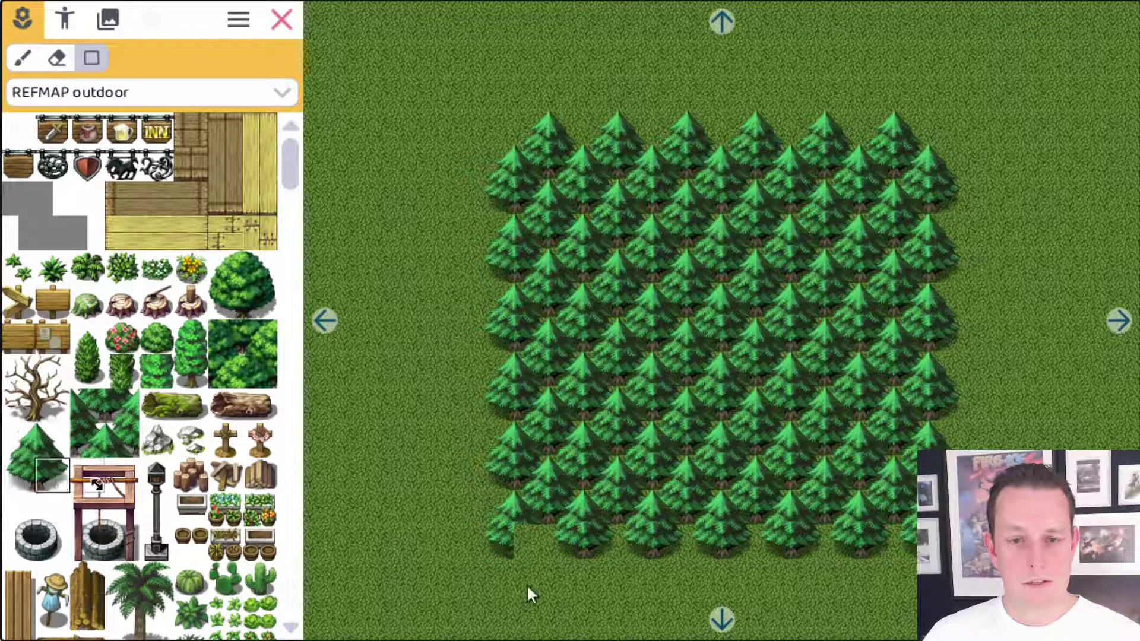
pyautogui.click(536, 542)
# Brush individual whole pines along the forest's west side and above its north edge to break up the straight outline
pyautogui.moveTo(55, 433); pyautogui.dragTo(18, 469)
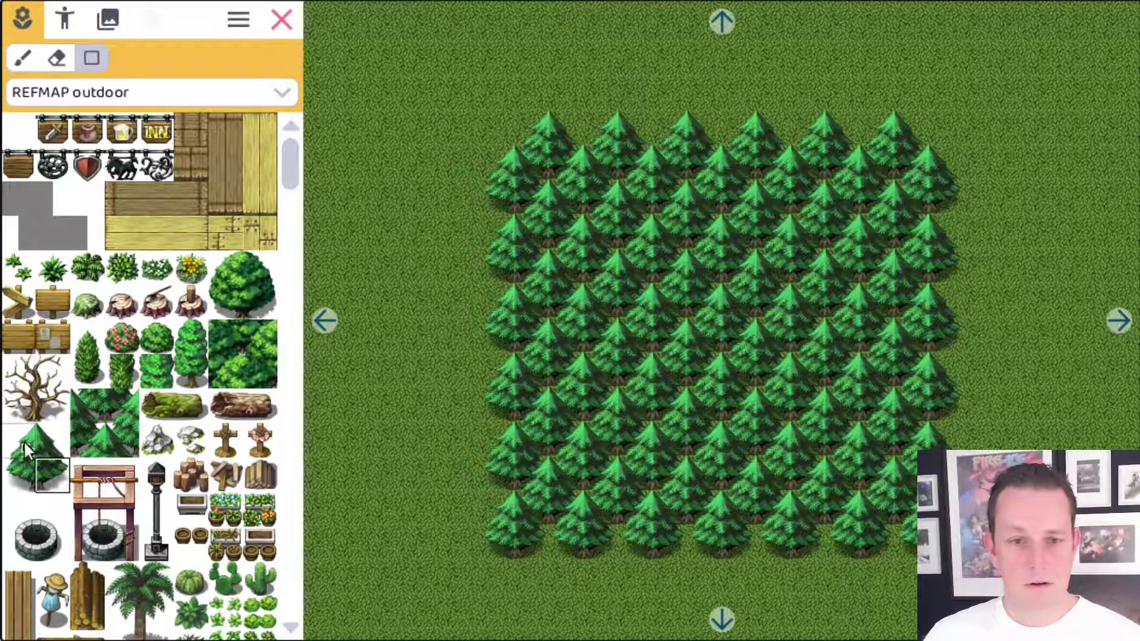
pyautogui.click(25, 59)
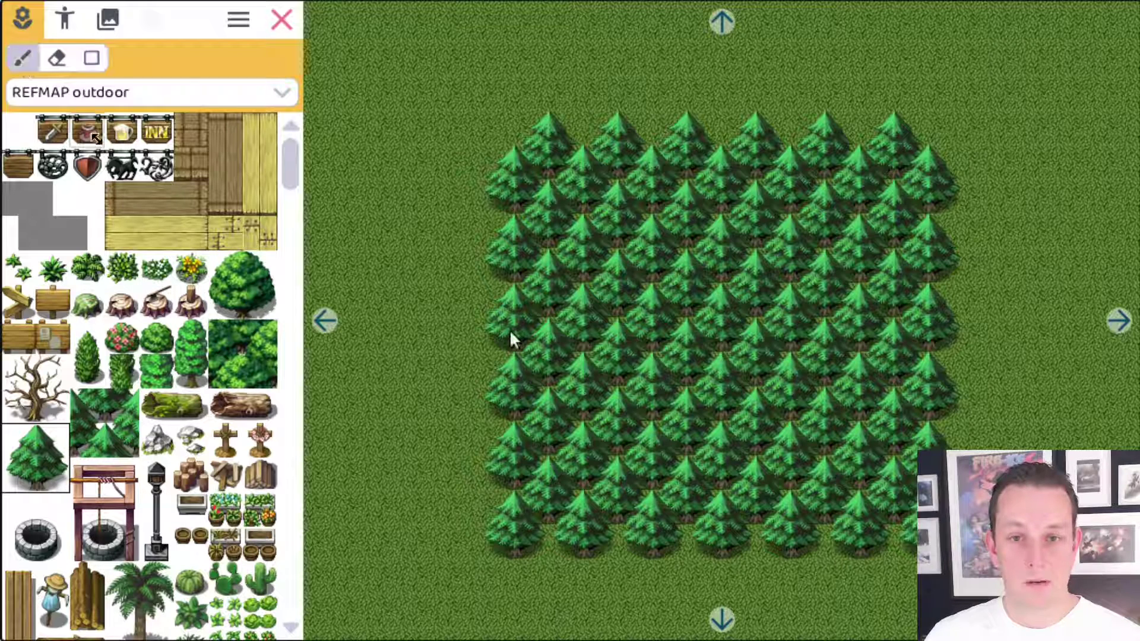
pyautogui.click(486, 294)
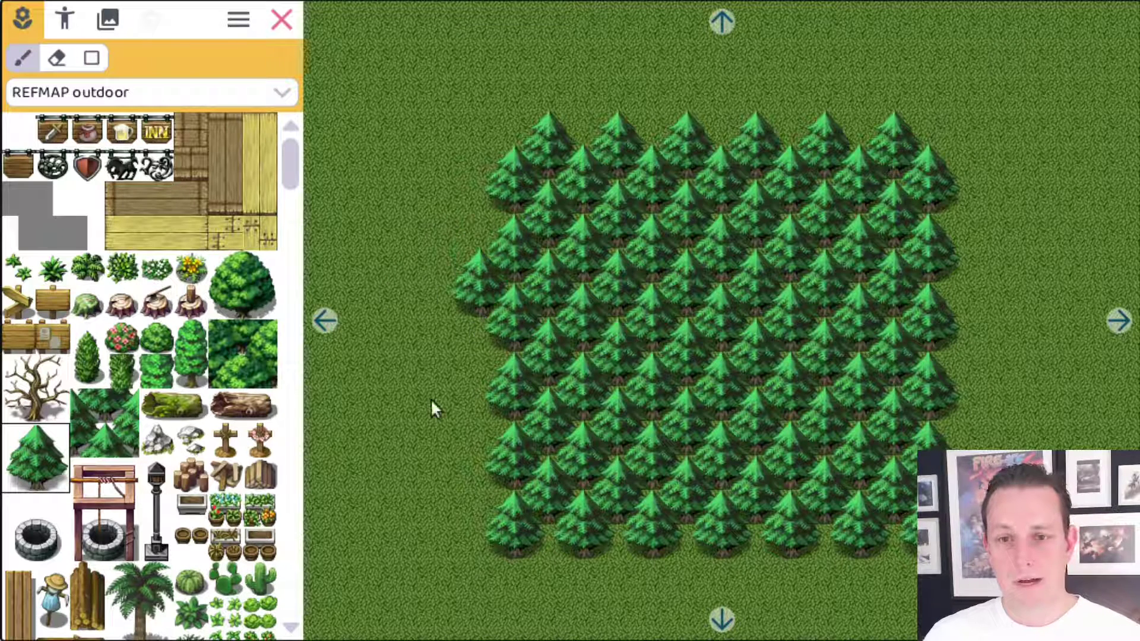
pyautogui.click(455, 365)
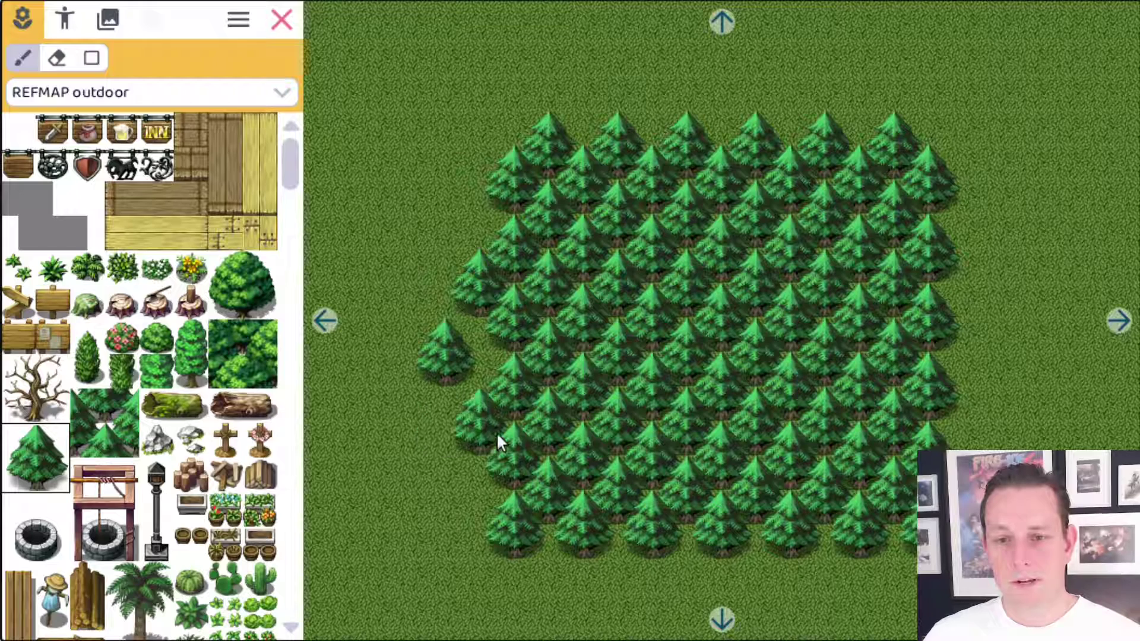
pyautogui.click(486, 469)
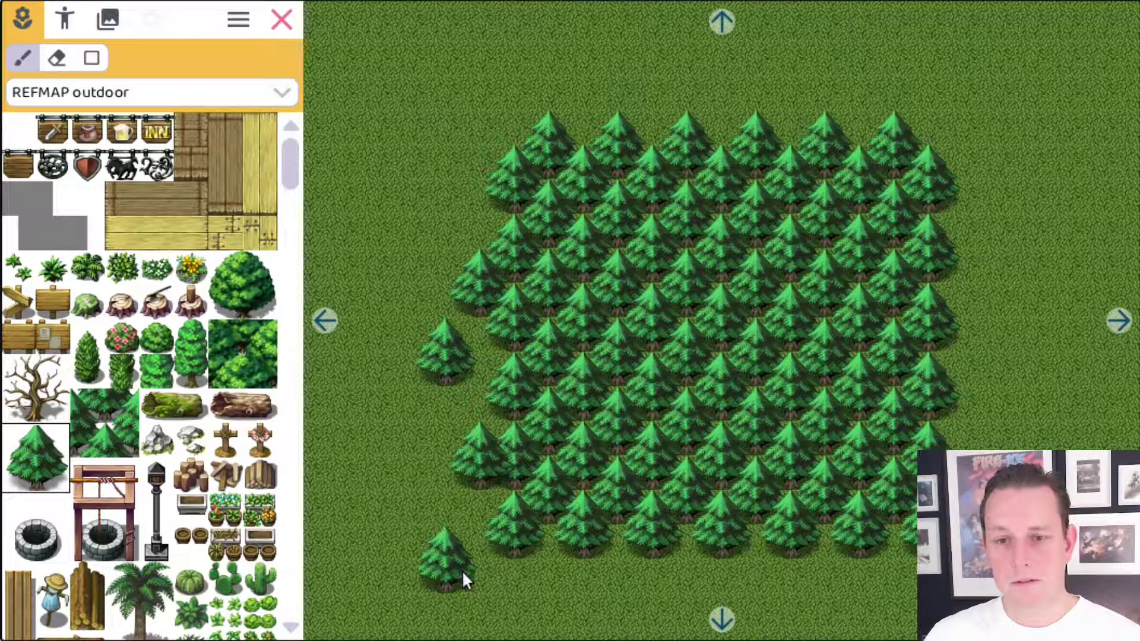
pyautogui.click(462, 570)
pyautogui.click(475, 167)
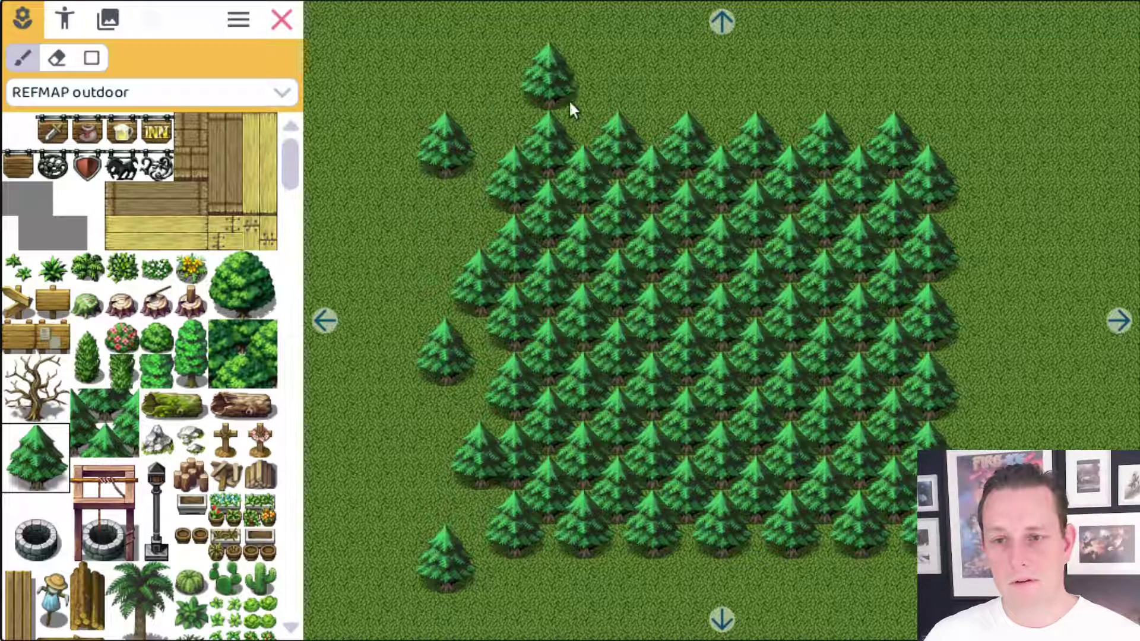
pyautogui.click(575, 90)
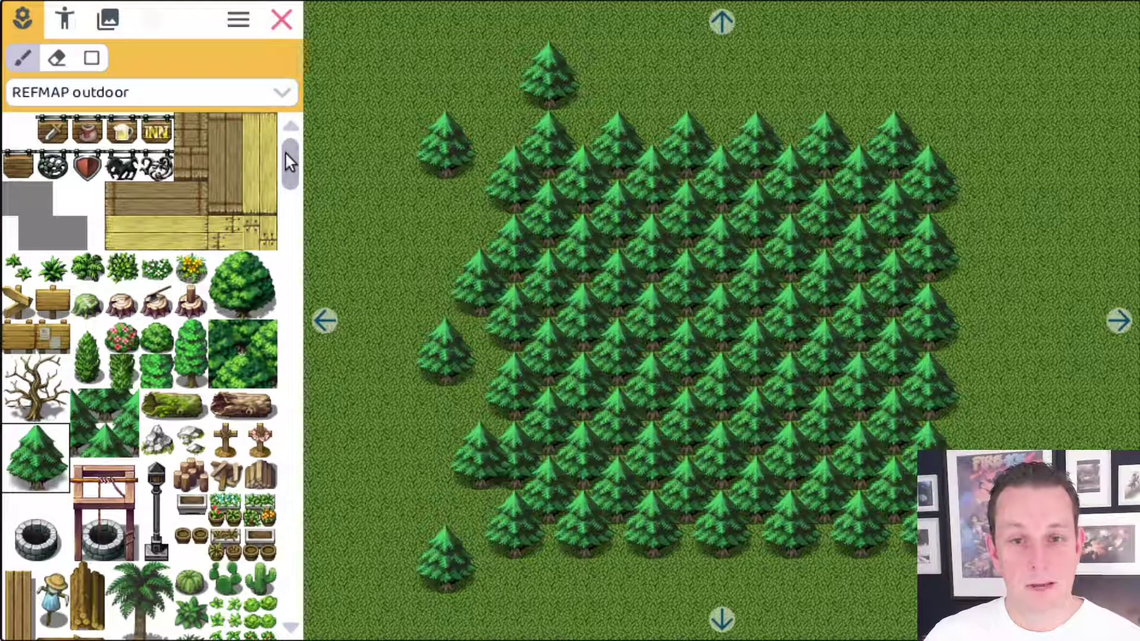
# Brush a stepped trail and two separate pieces of vertical yellow planks on the grass south of the forest, and erase them all
pyautogui.moveTo(258, 122); pyautogui.dragTo(267, 190)
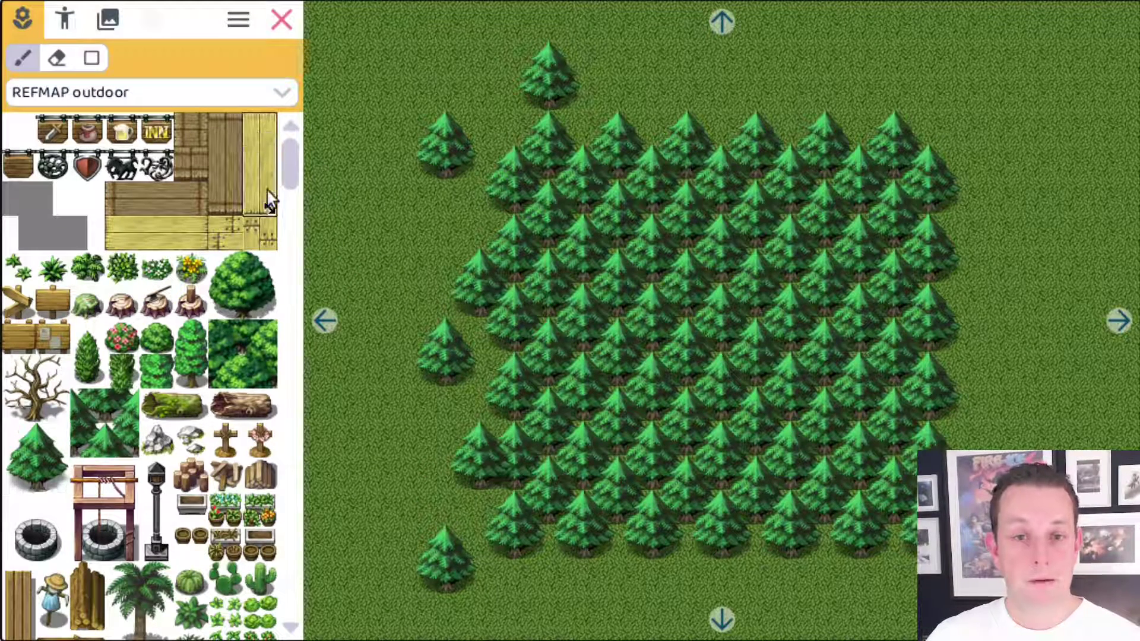
pyautogui.click(721, 619)
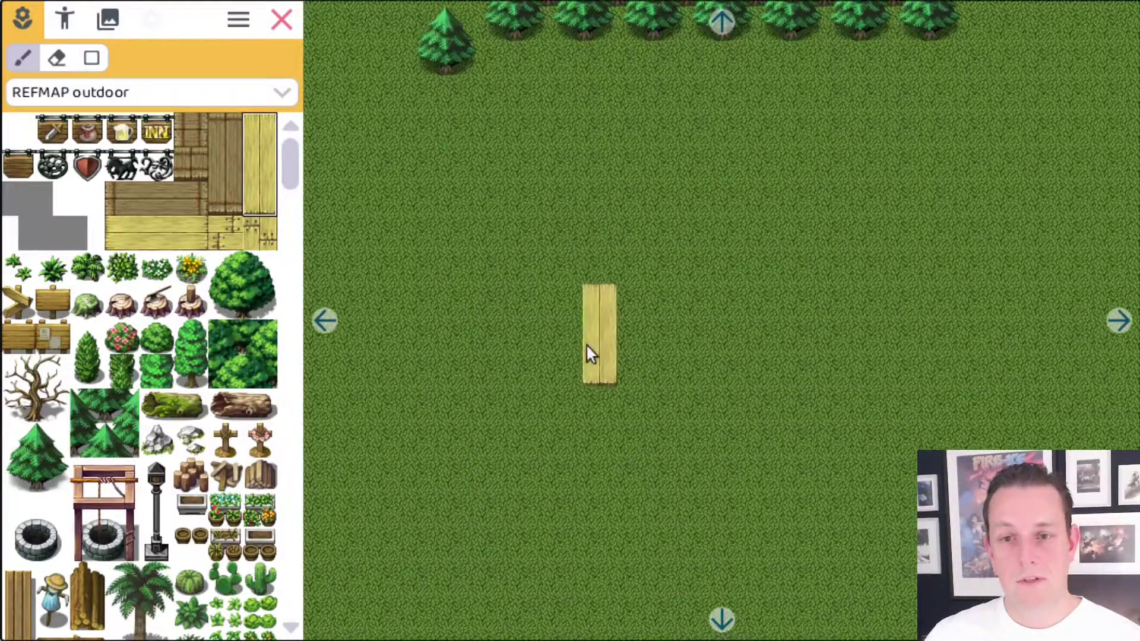
pyautogui.moveTo(530, 128); pyautogui.dragTo(635, 475)
pyautogui.click(738, 475)
pyautogui.click(910, 451)
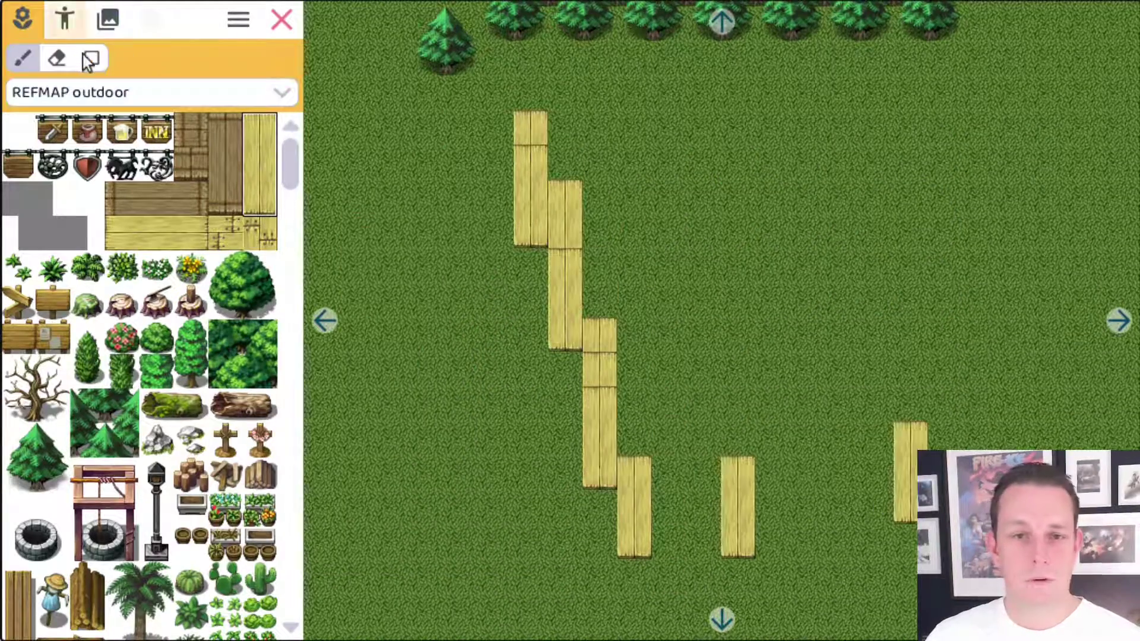
pyautogui.click(52, 51)
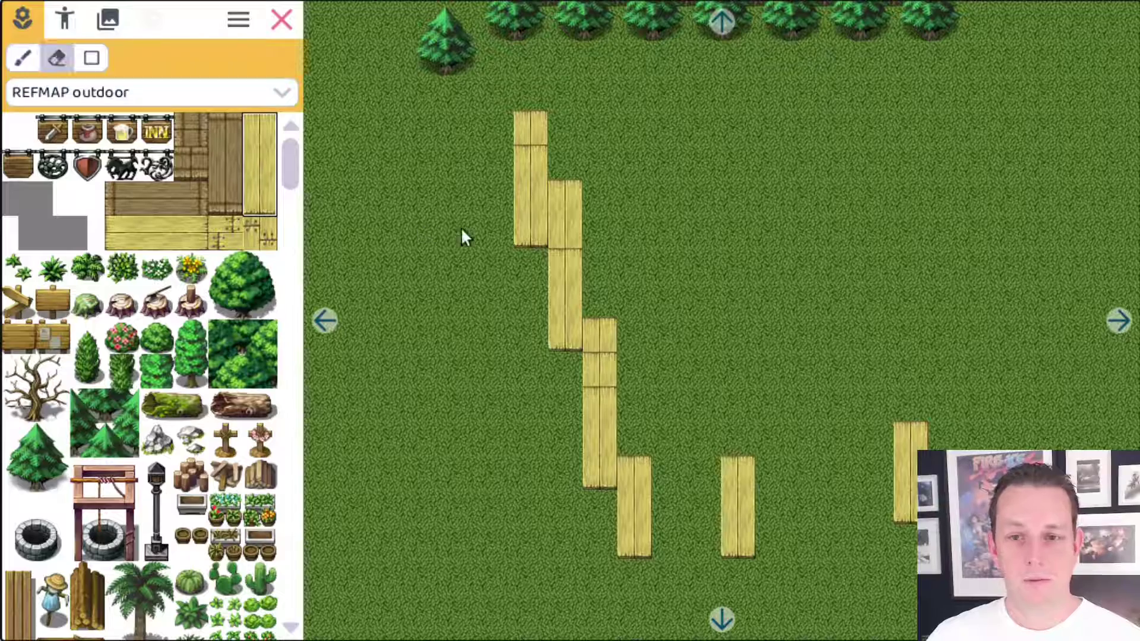
pyautogui.click(526, 212)
# Fill a rectangle about 14 by 8 tiles with vertical yellow planks on the grass south of the forest, and erase it
pyautogui.click(92, 58)
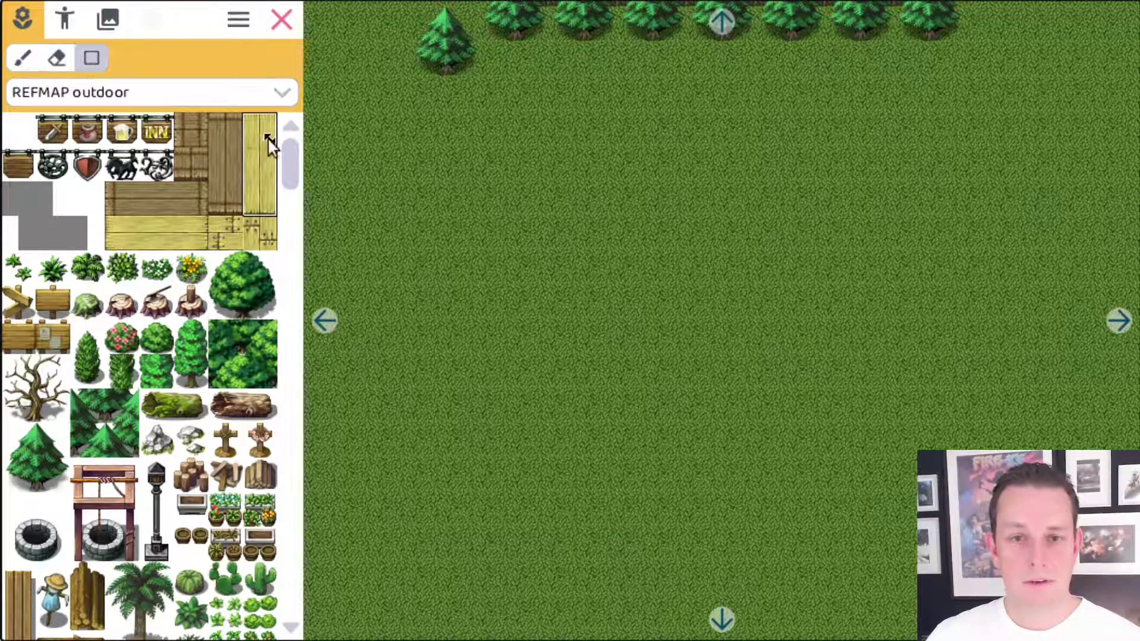
pyautogui.click(497, 145)
pyautogui.moveTo(645, 477); pyautogui.dragTo(958, 517)
pyautogui.moveTo(769, 391); pyautogui.dragTo(940, 375)
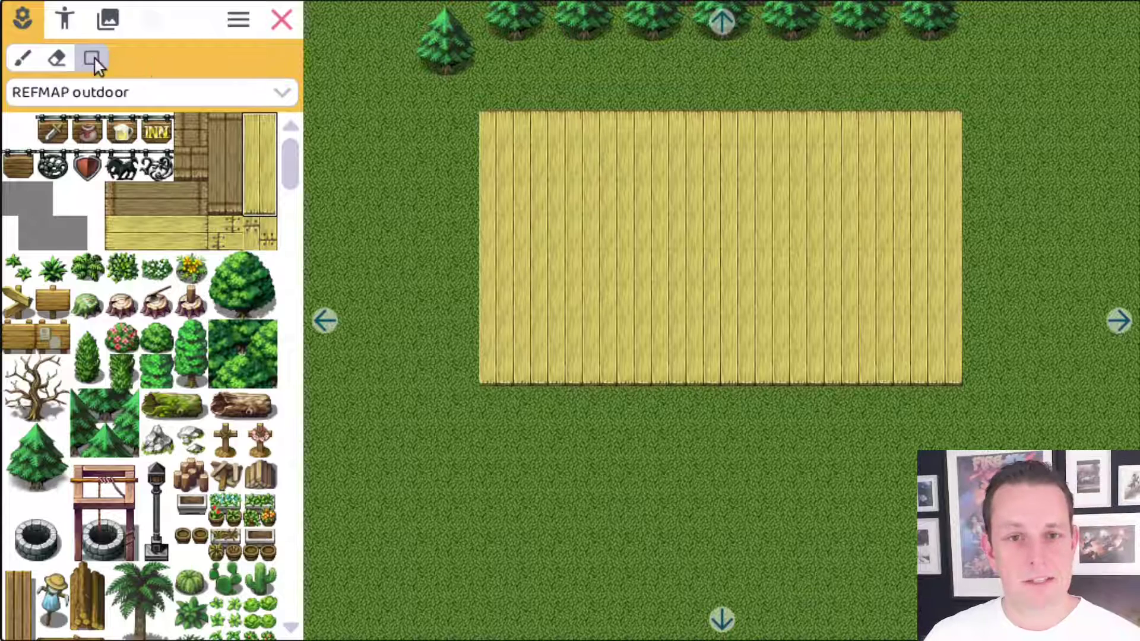
pyautogui.click(60, 58)
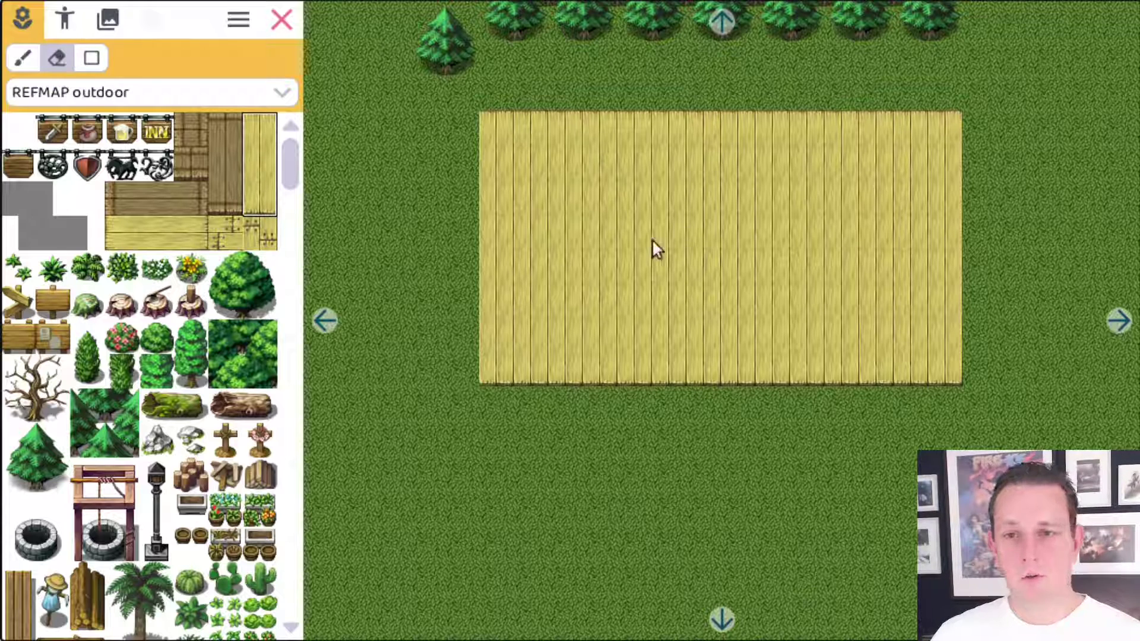
pyautogui.click(662, 225)
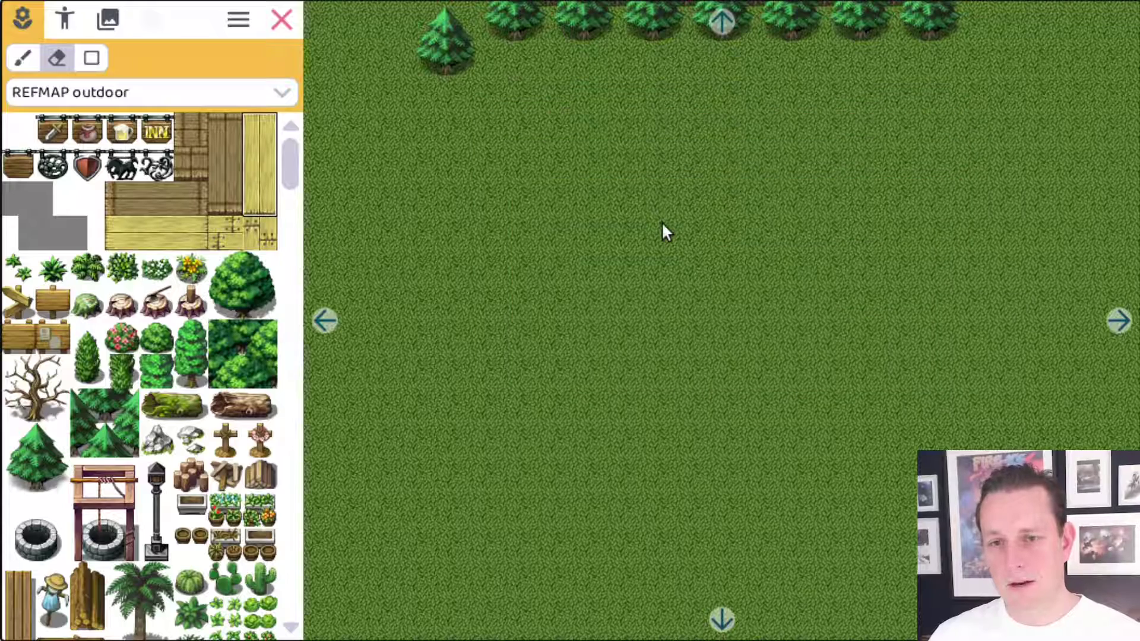
# Fill a rectangle about 14 tiles wide and 7 tiles high with vertical yellow planks on the grass south of the forest
pyautogui.click(92, 59)
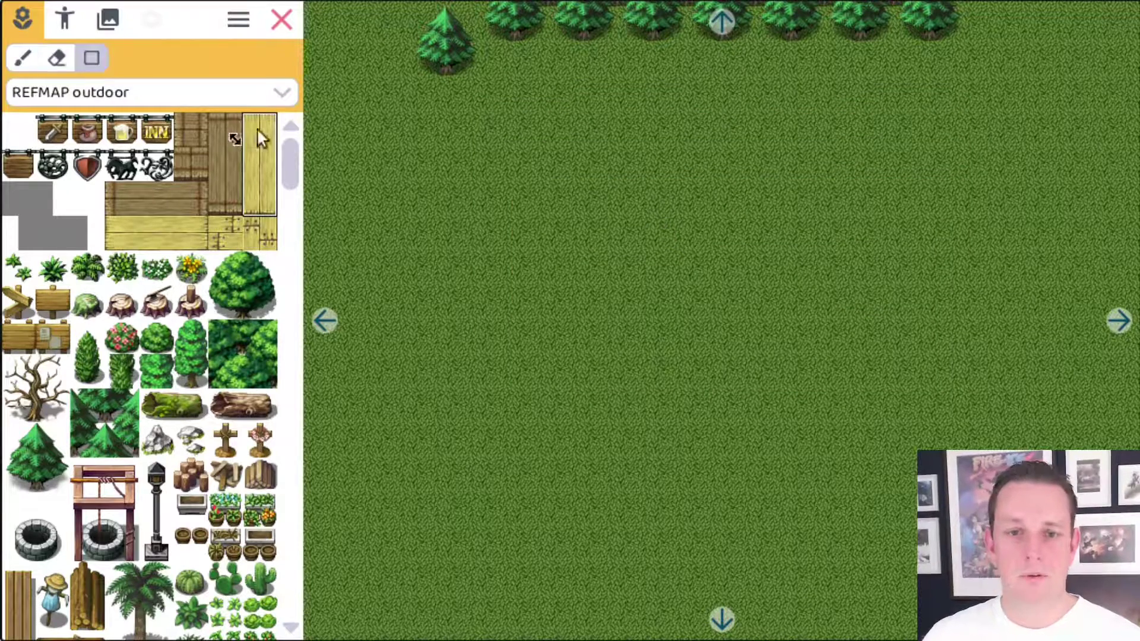
pyautogui.moveTo(451, 151); pyautogui.dragTo(644, 377)
pyautogui.moveTo(749, 363); pyautogui.dragTo(905, 380)
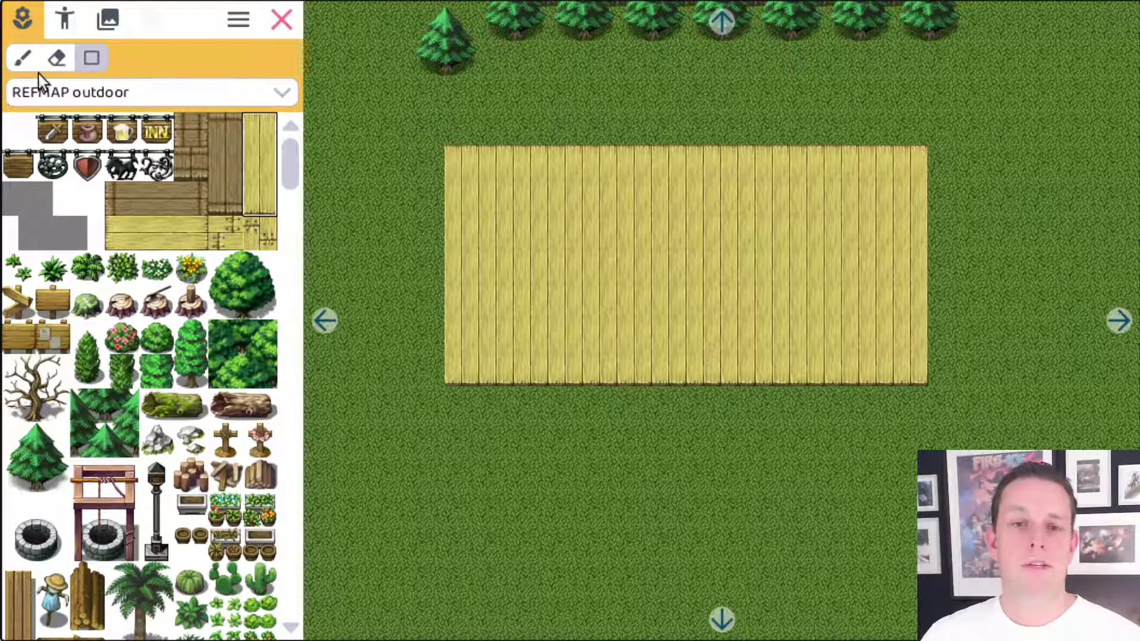